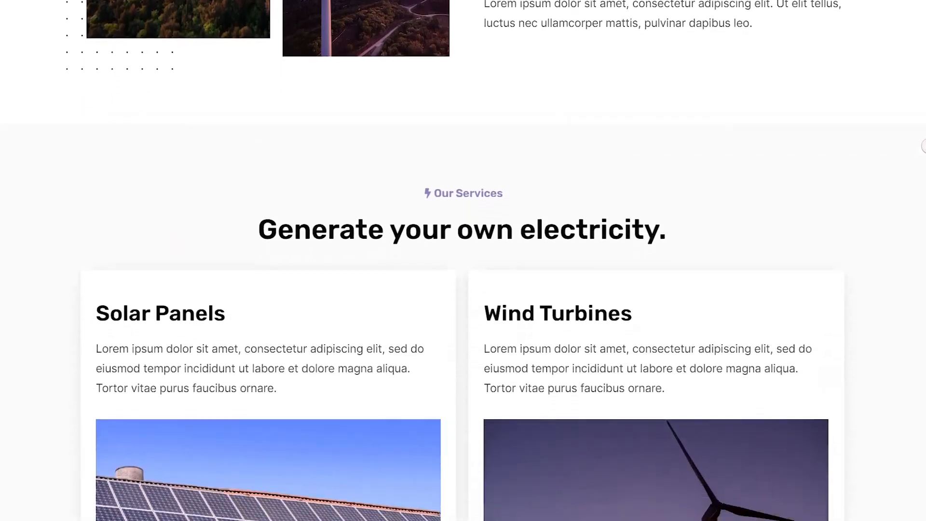
Step: Review the solar energy demo home page's sections, from the services through projects, process and testimonials to the latest news
scroll(923, 146, down, 12)
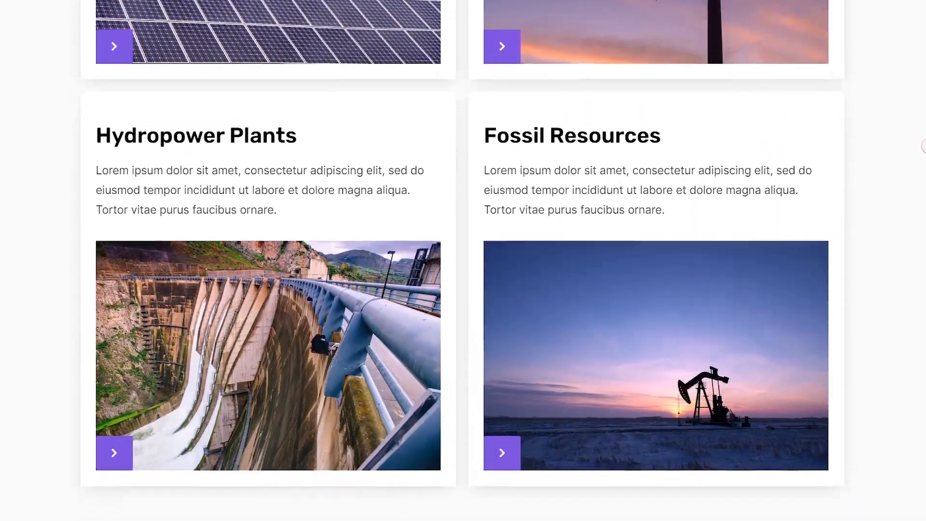
scroll(924, 145, down, 10)
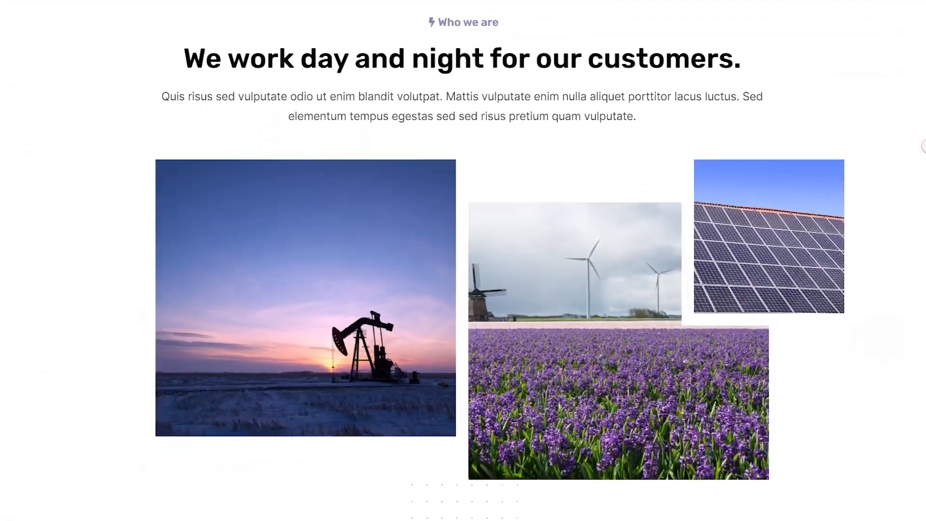
scroll(923, 146, down, 12)
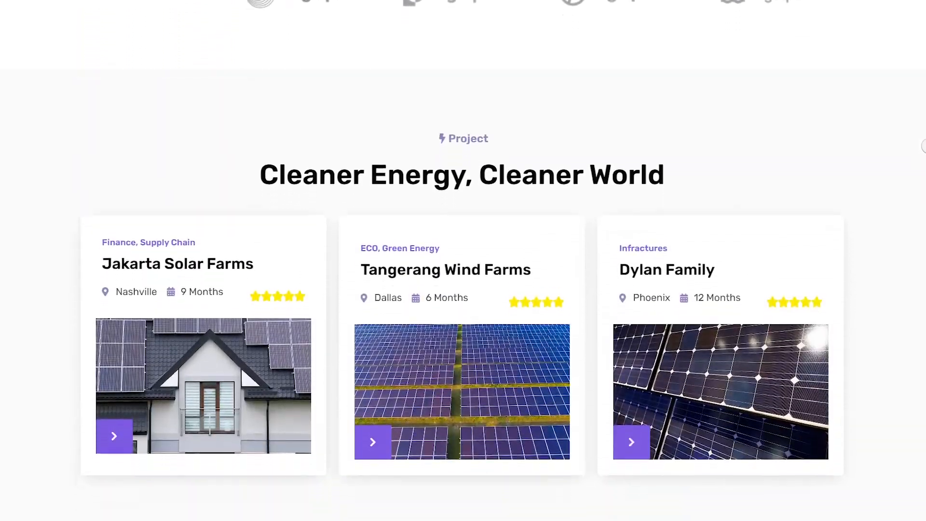
scroll(924, 146, down, 12)
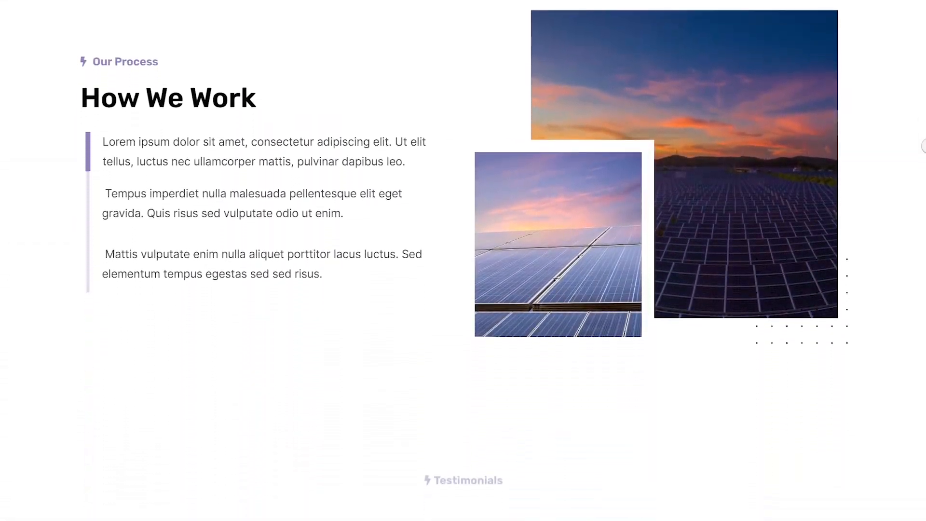
scroll(923, 146, down, 12)
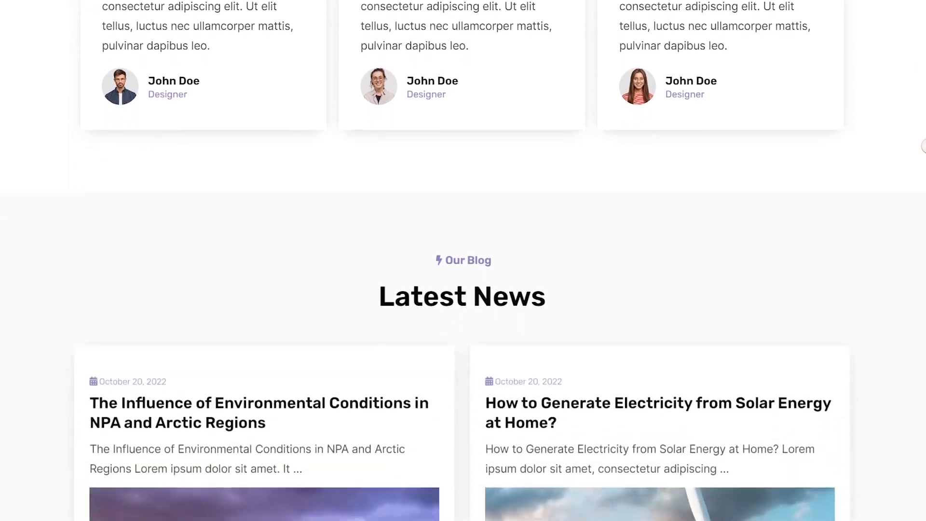
scroll(924, 145, down, 3)
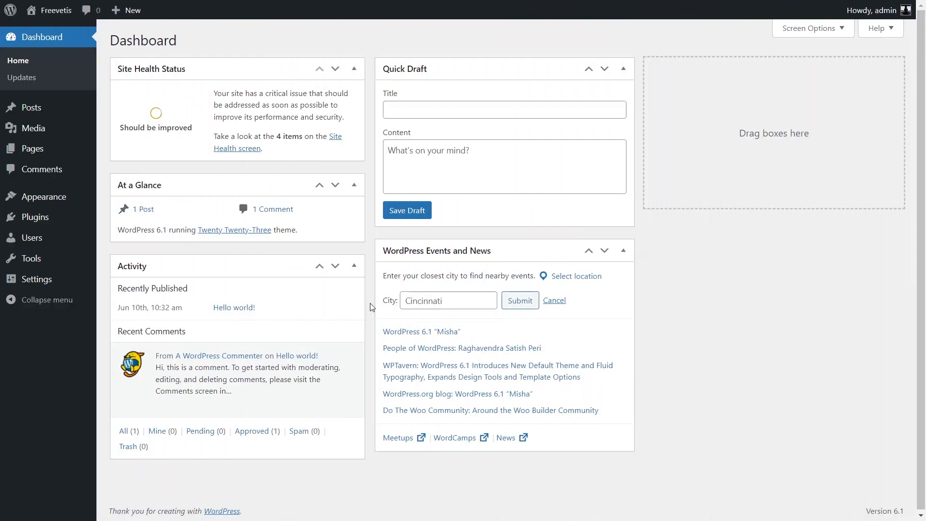
Step: Search the theme directory for "hello elementor" and install and activate the Hello Elementor theme
mouse_move(71, 200)
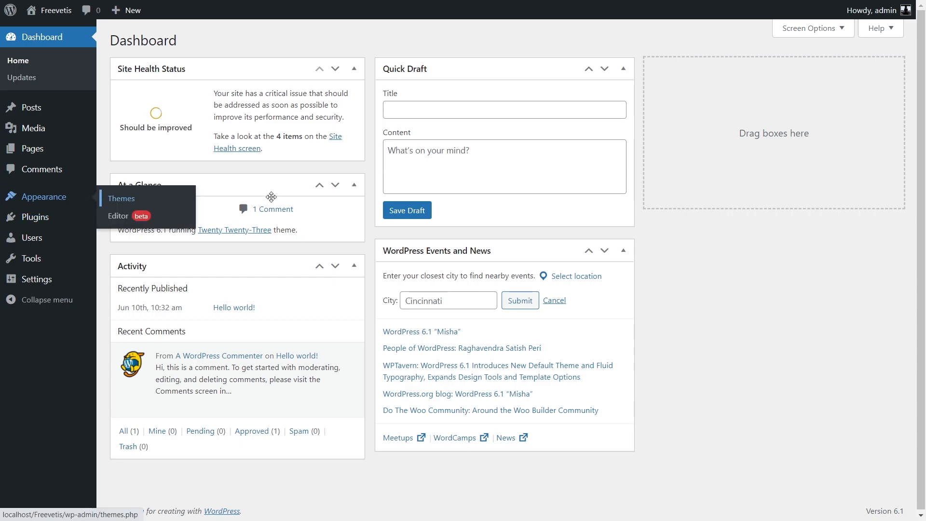
click(121, 198)
click(232, 41)
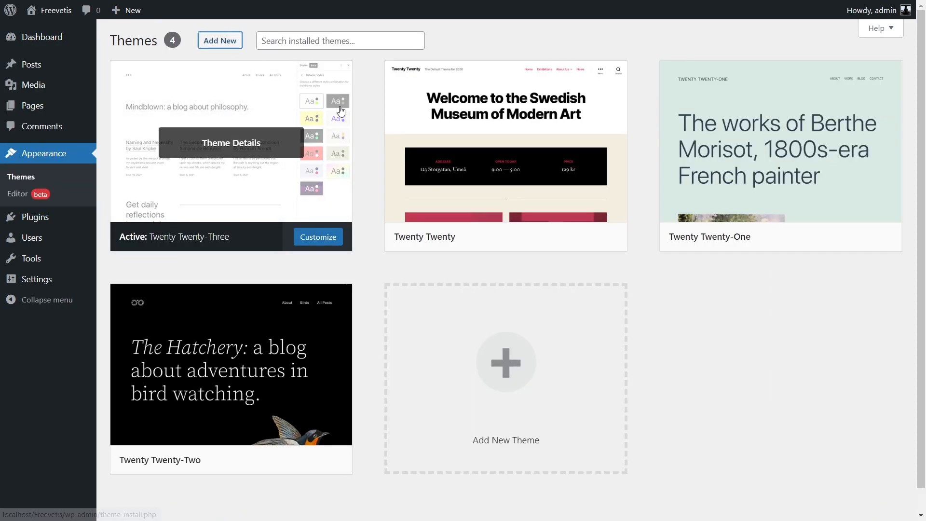
click(766, 76)
text(hello e)
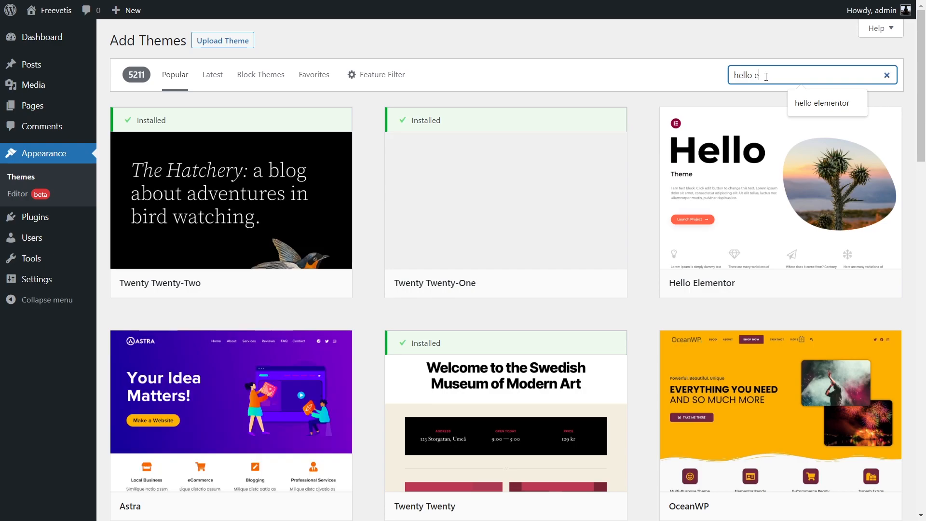
text(lementor)
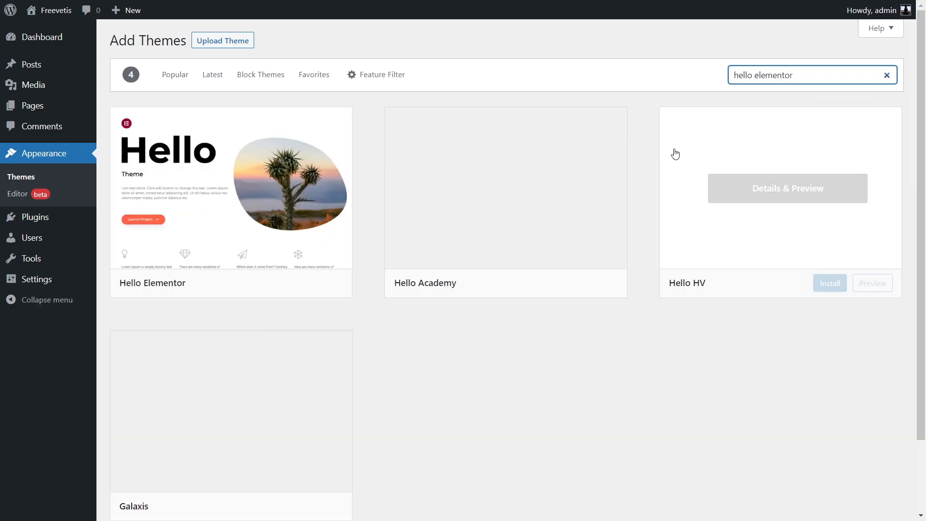
mouse_move(195, 288)
click(274, 285)
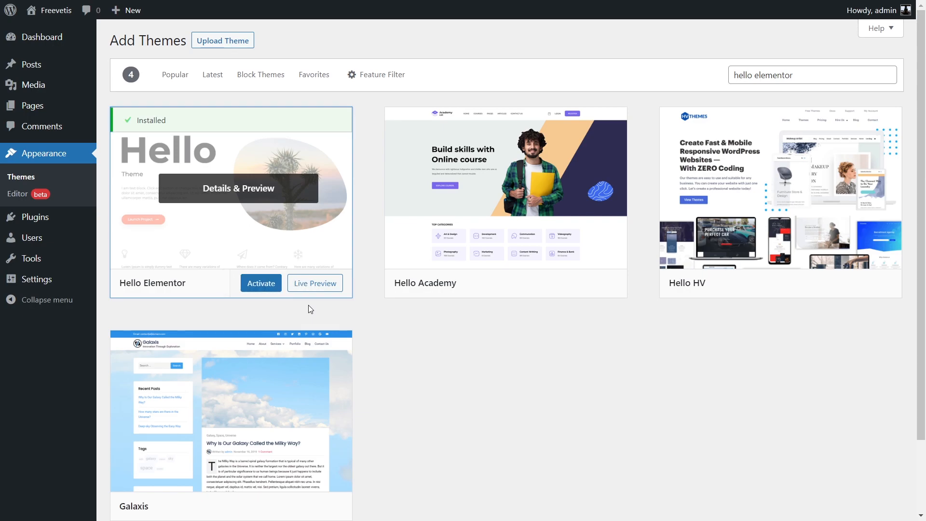
click(261, 283)
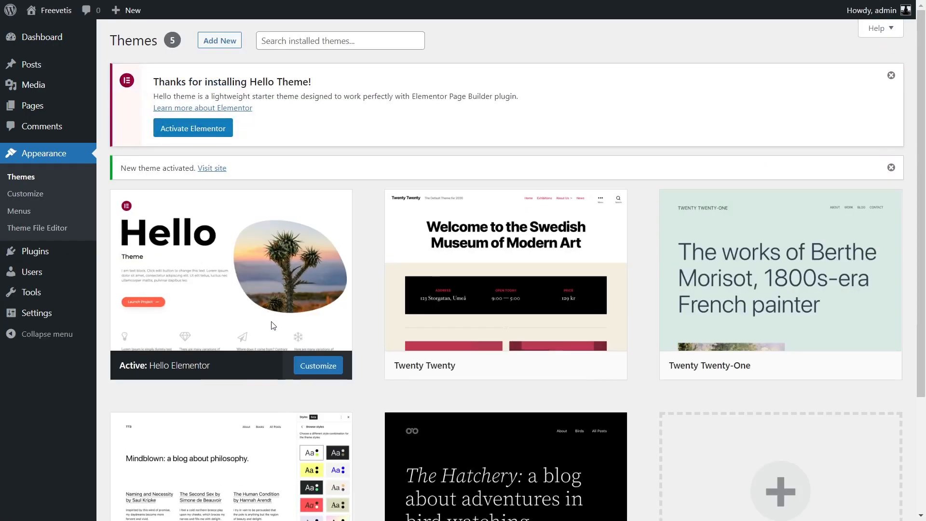
Step: Search the plugin directory for "envato kit" and install and activate the Template Kit – Import plugin
mouse_move(71, 259)
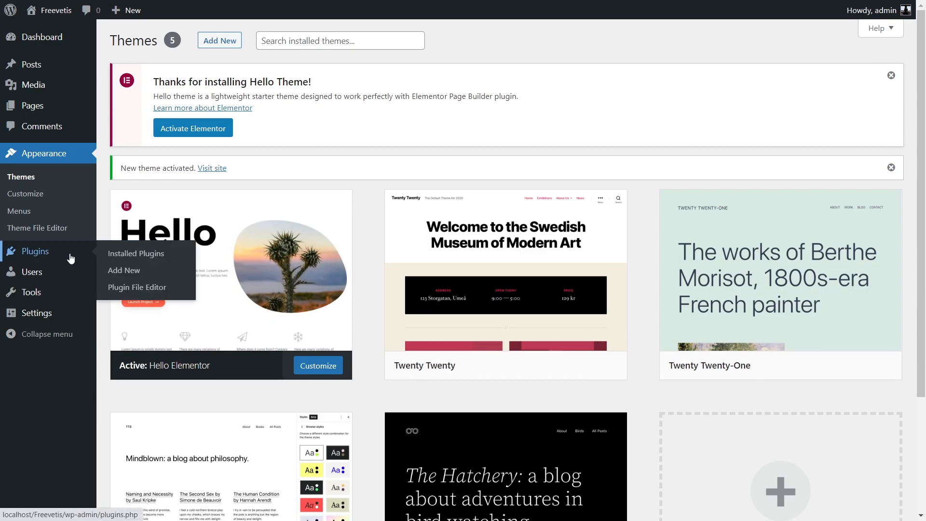
click(131, 272)
click(771, 163)
text(el)
key(BackSpace)
key(BackSpace)
text(envato)
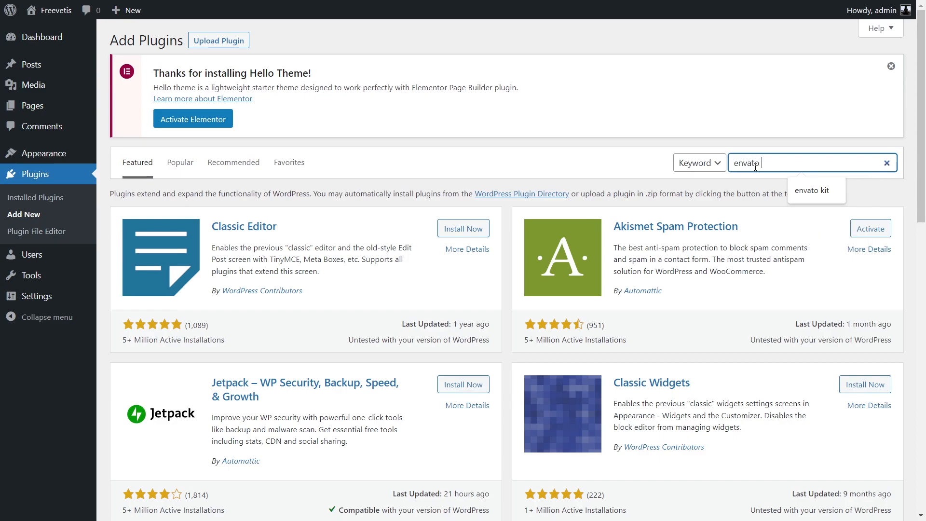
text( kit)
key(Return)
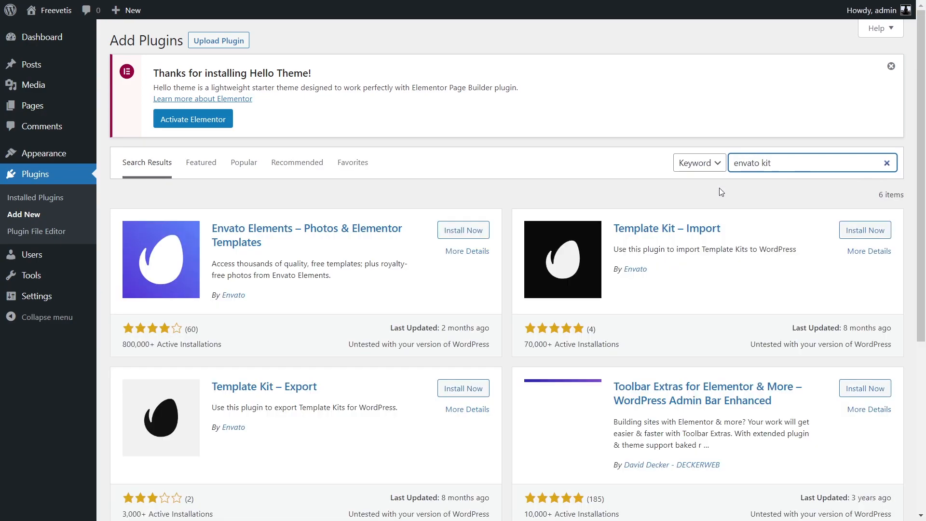
click(870, 232)
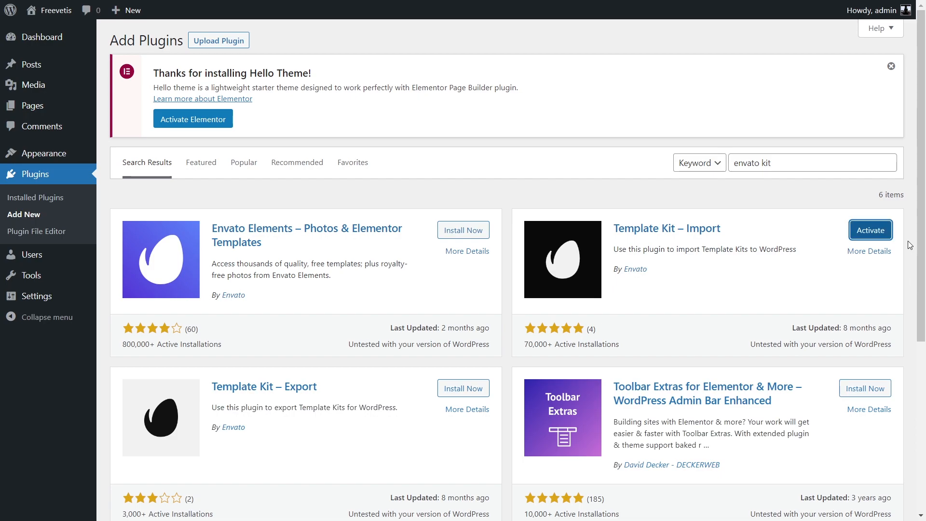
click(877, 235)
Step: Upload the GYeco template kit ZIP file from the envato templates folder to the site's installed template kits
mouse_move(29, 274)
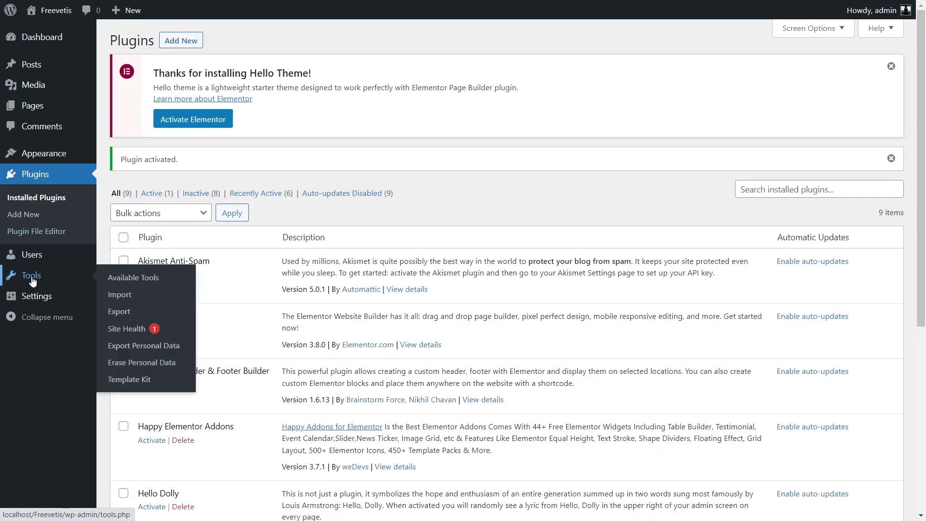
click(129, 380)
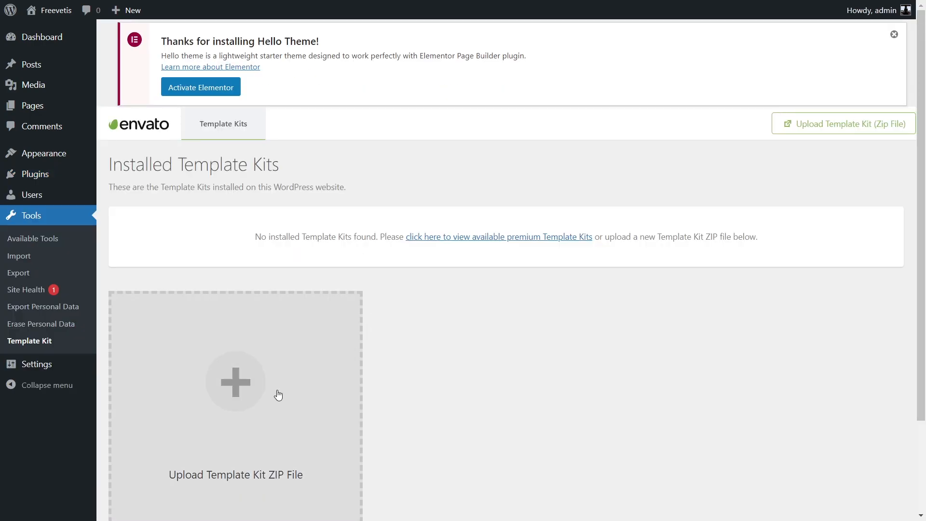
click(247, 385)
scroll(37, 120, up, 1)
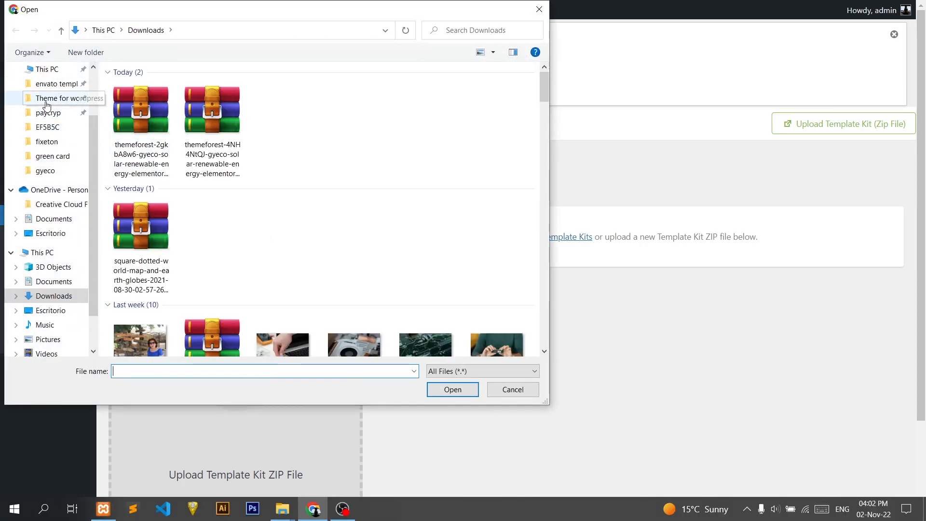
click(53, 84)
click(208, 175)
double_click(207, 175)
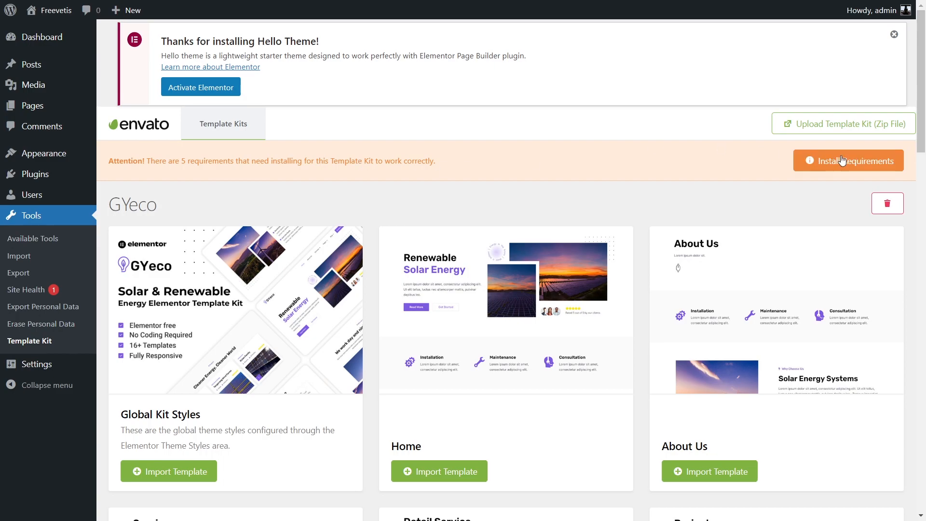
Step: Install all the missing plugins the GYeco kit requires and import its Global Kit Styles template
click(879, 167)
click(347, 357)
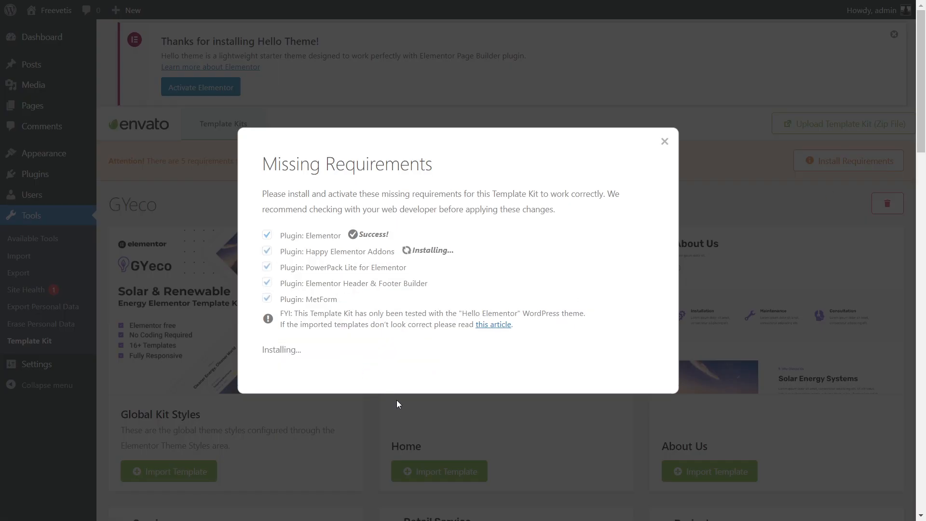
click(303, 369)
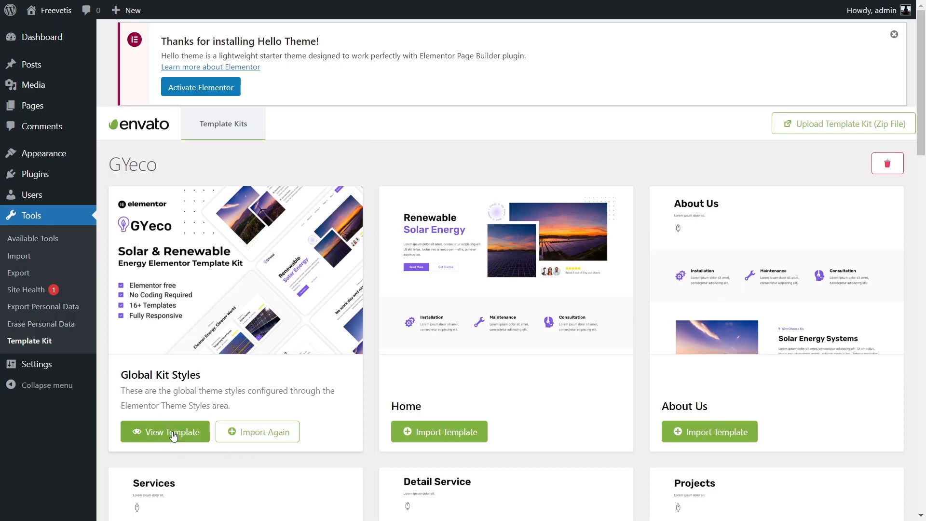
Step: Look through the page templates included in the GYeco kit
scroll(376, 436, down, 10)
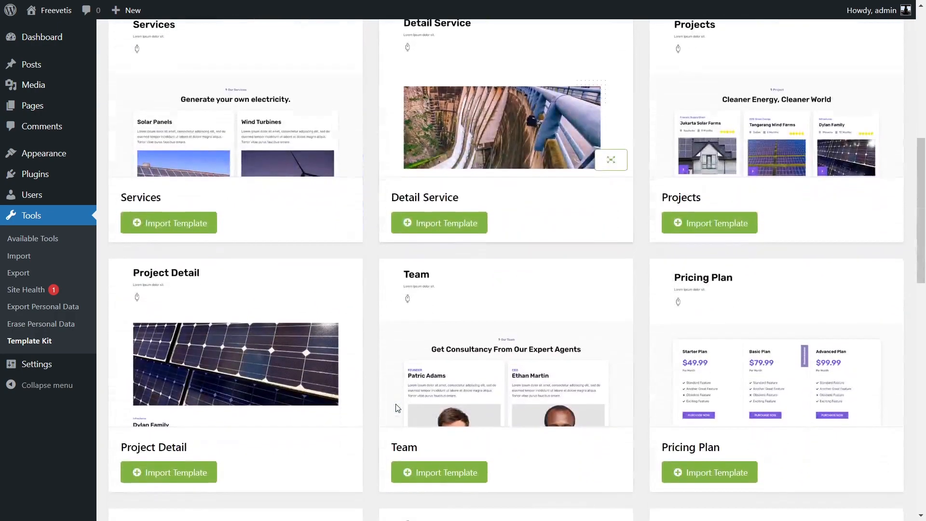
scroll(396, 408, down, 15)
scroll(395, 404, up, 20)
Step: Create a new page titled "Home" and publish it
mouse_move(98, 107)
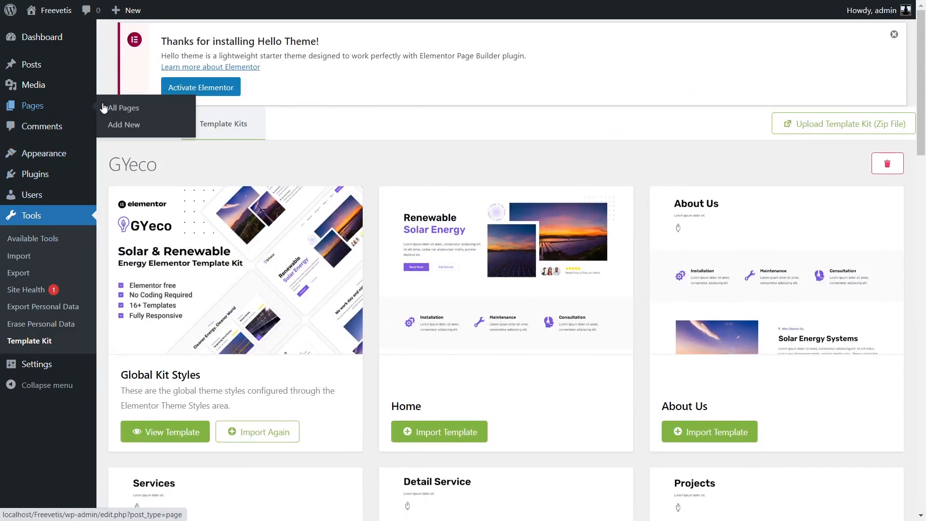
click(126, 126)
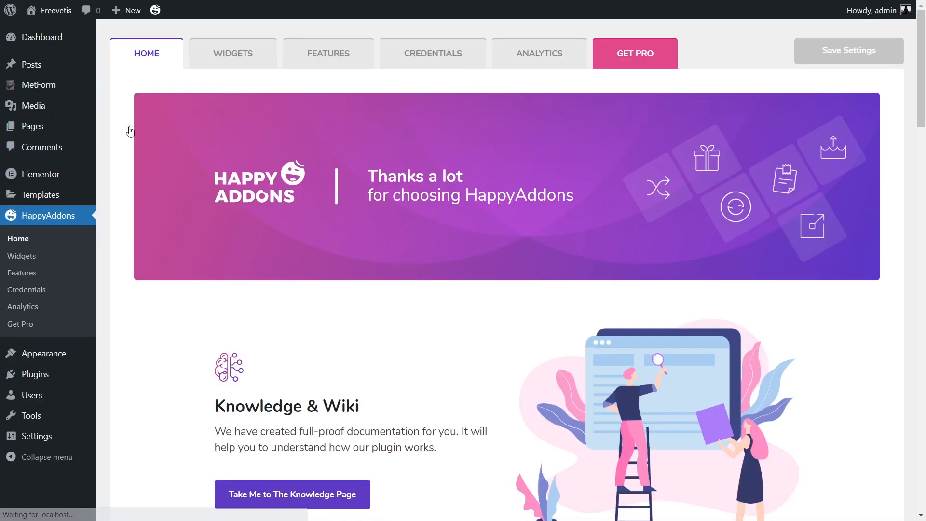
mouse_move(77, 126)
click(123, 144)
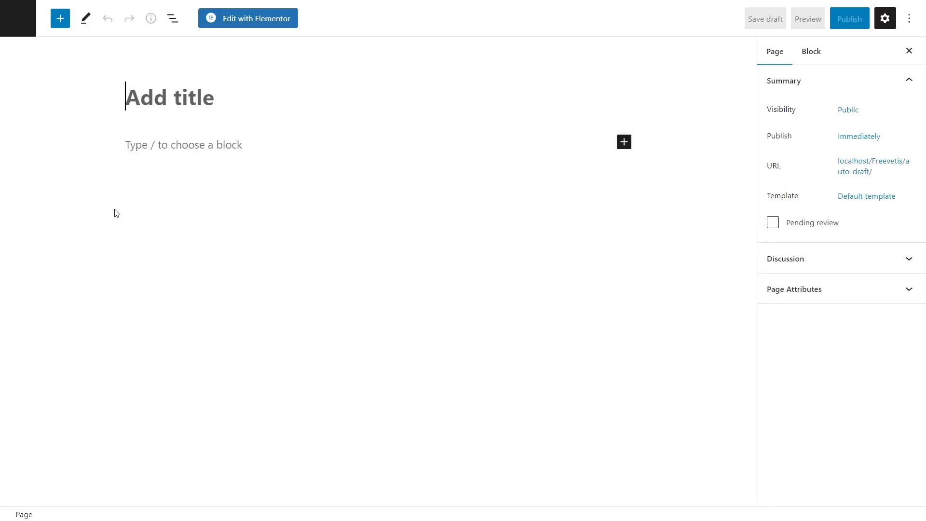
text(Home)
click(849, 18)
click(798, 18)
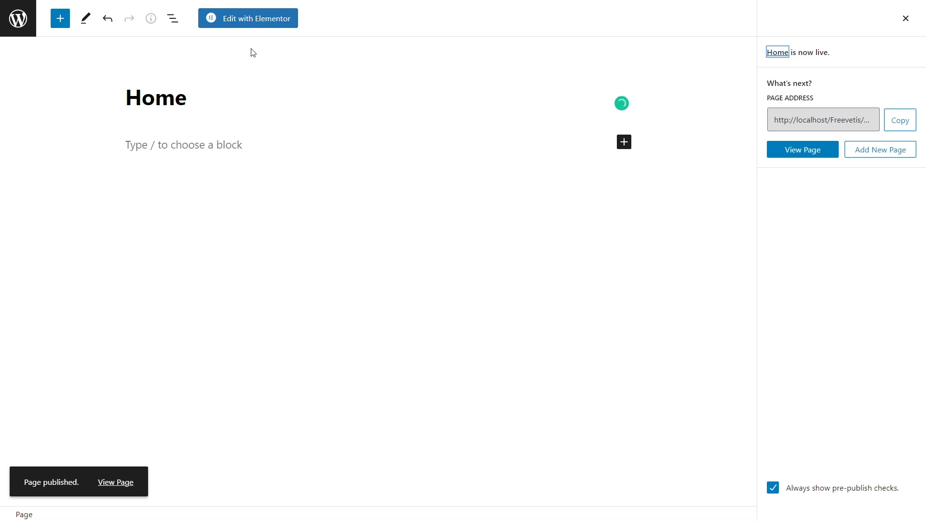
Step: Open the Home page in Elementor and insert the Home template from the installed GYeco kit
click(243, 19)
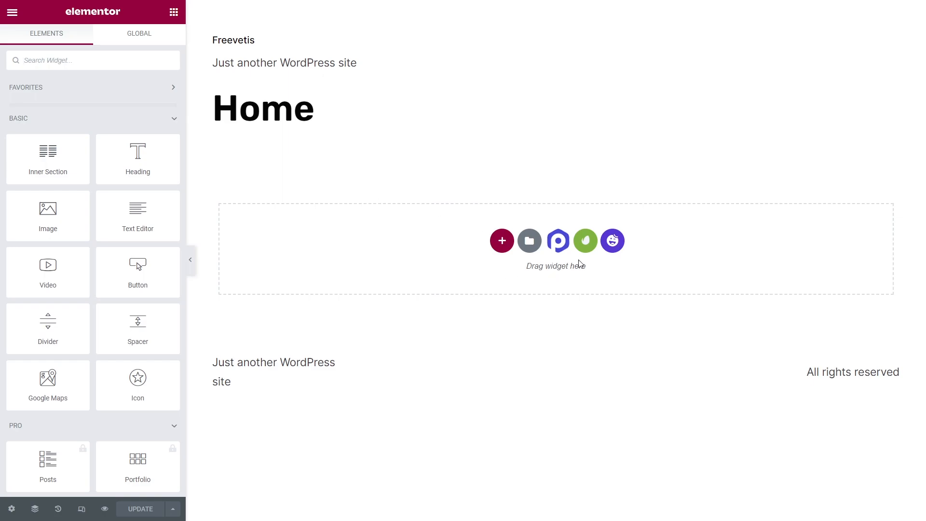
click(585, 241)
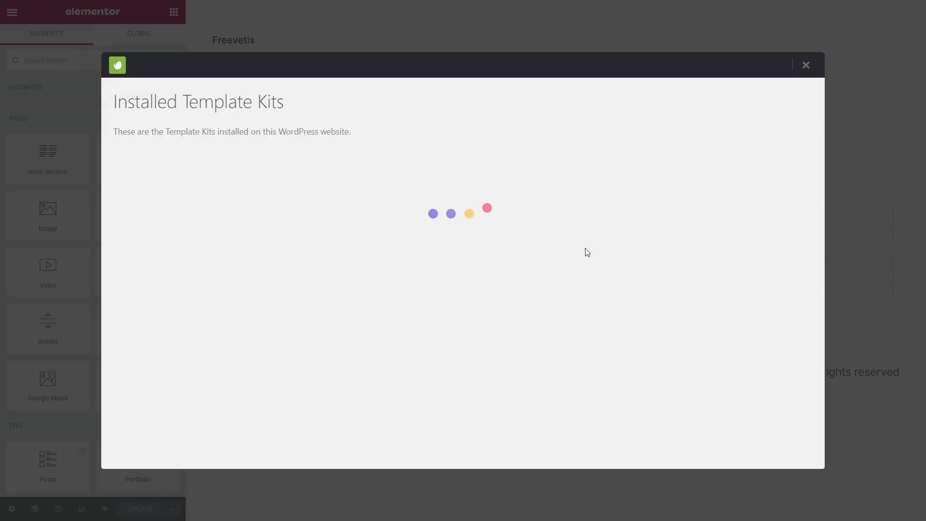
click(194, 374)
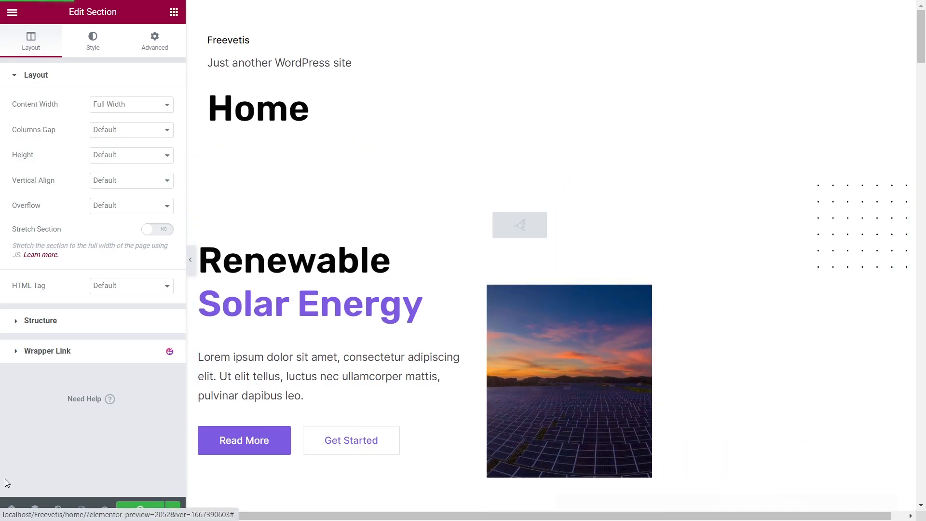
Step: Hide the Home page's title in the page settings
click(11, 508)
click(158, 258)
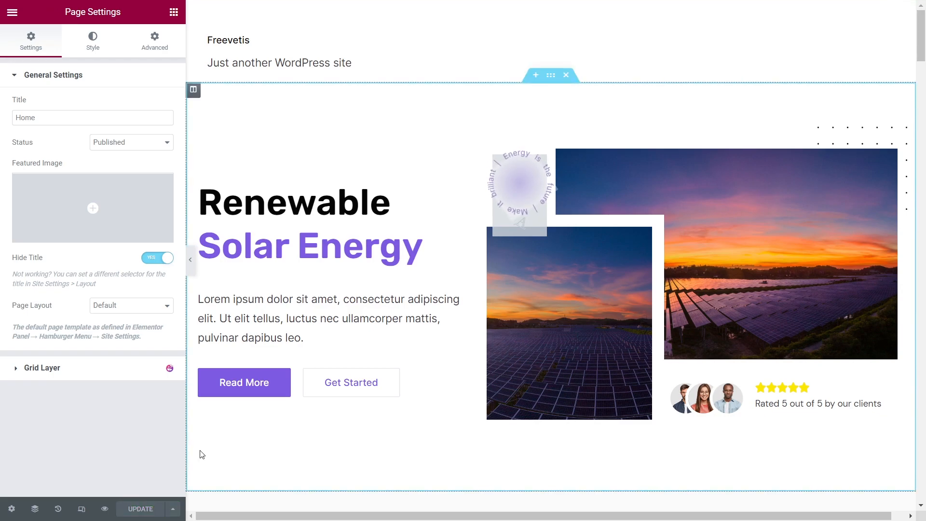
Step: Exit Elementor and leave the Home page's editor for the WordPress pages list
click(12, 12)
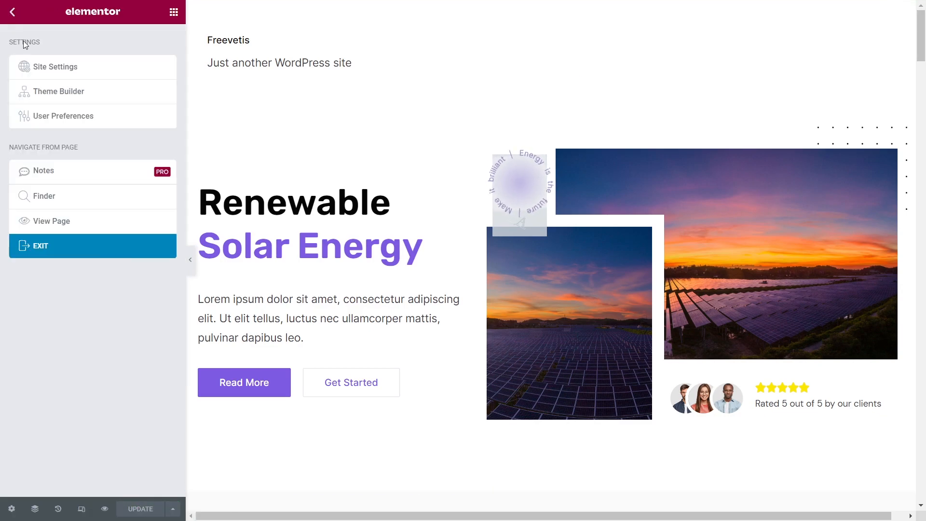
click(31, 247)
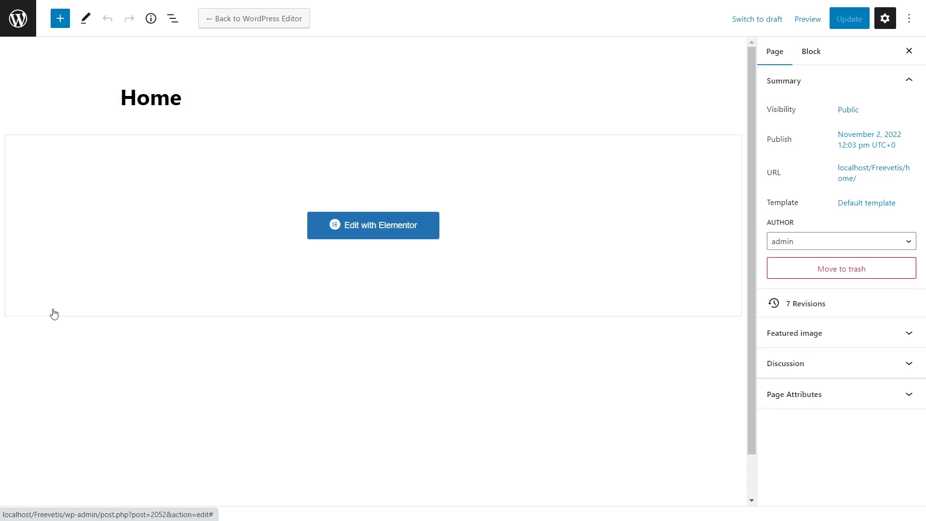
click(21, 21)
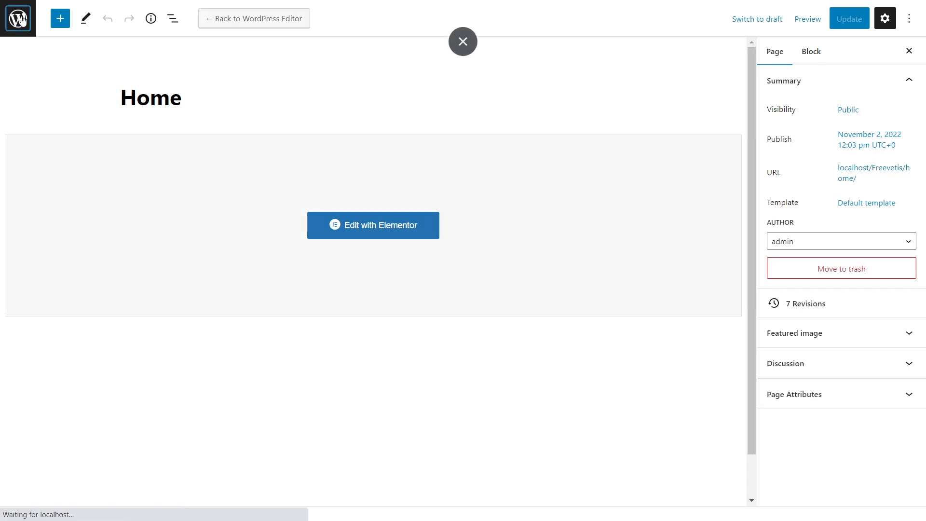
Step: Create a new page titled "Contact Us" and publish it
click(173, 40)
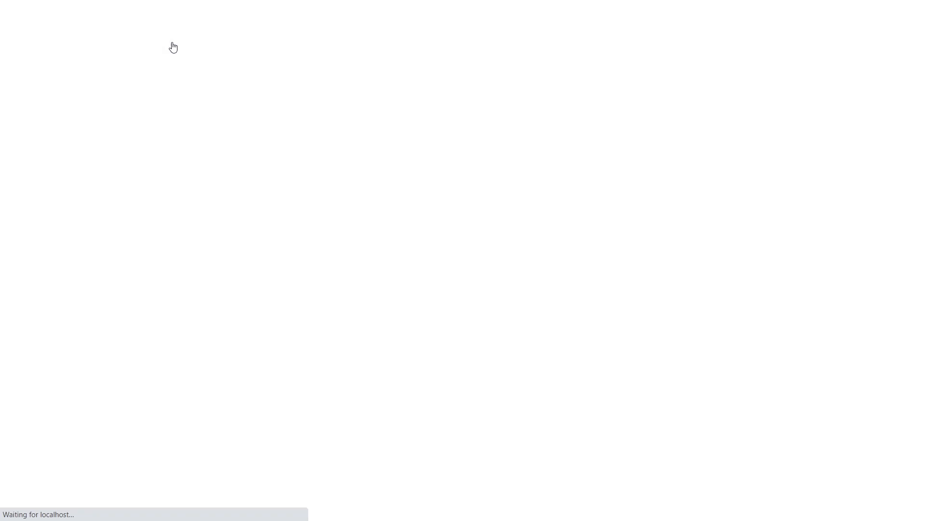
text(Contact Us)
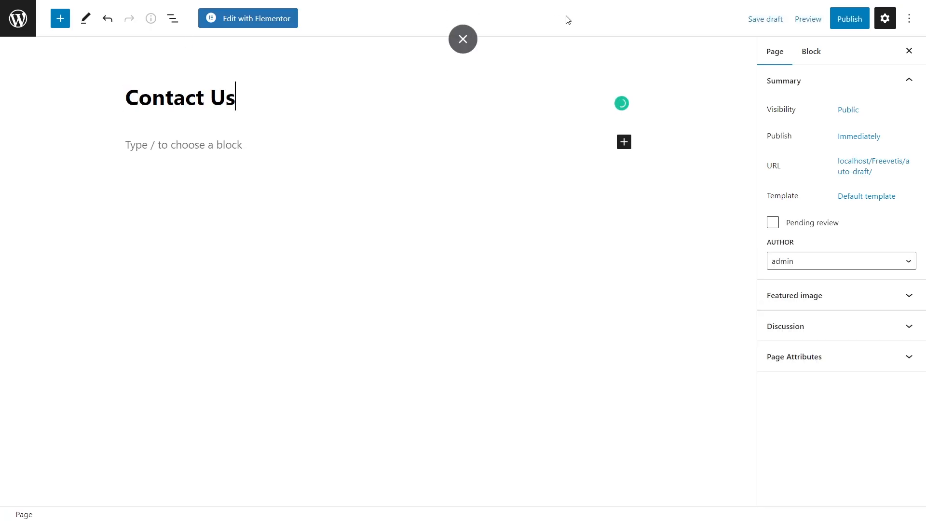
click(832, 22)
click(828, 23)
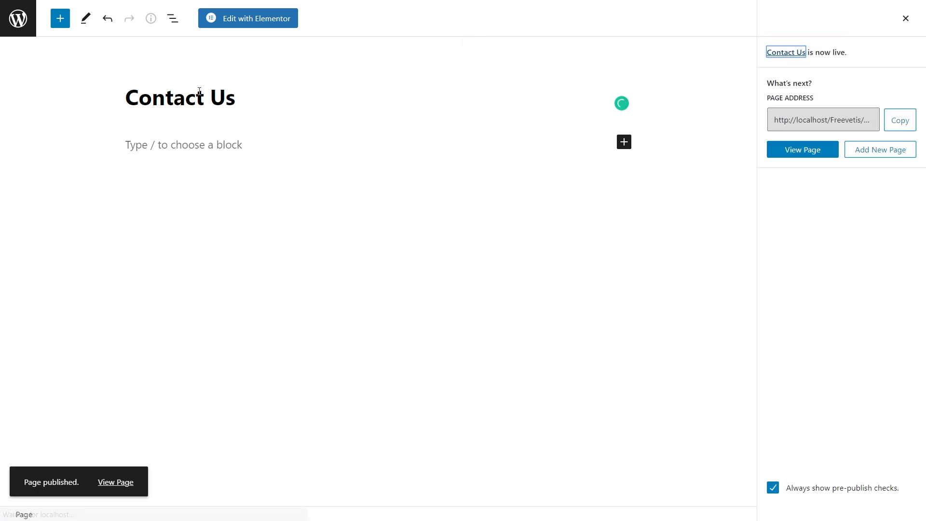
Step: Open the Contact Us page in Elementor and insert the contact page template from the installed GYeco kit
click(230, 19)
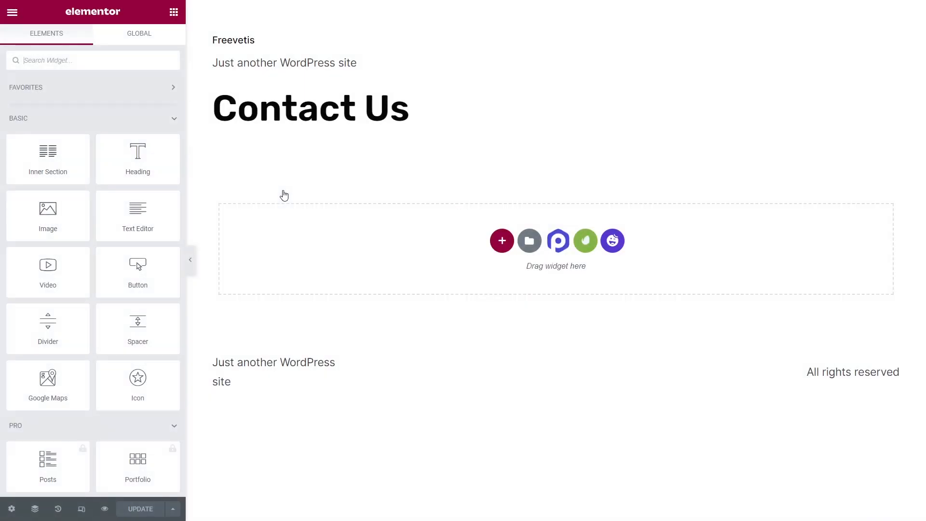
click(585, 251)
click(207, 374)
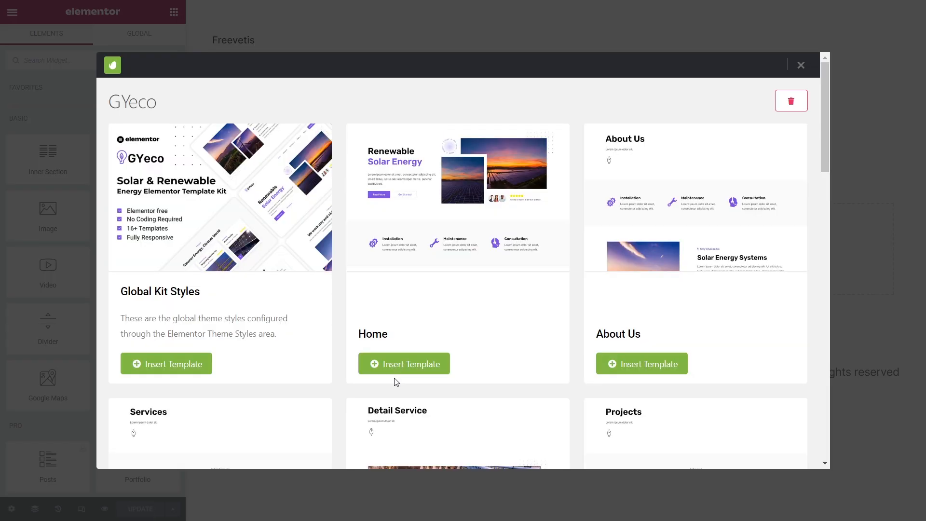
scroll(396, 382, down, 20)
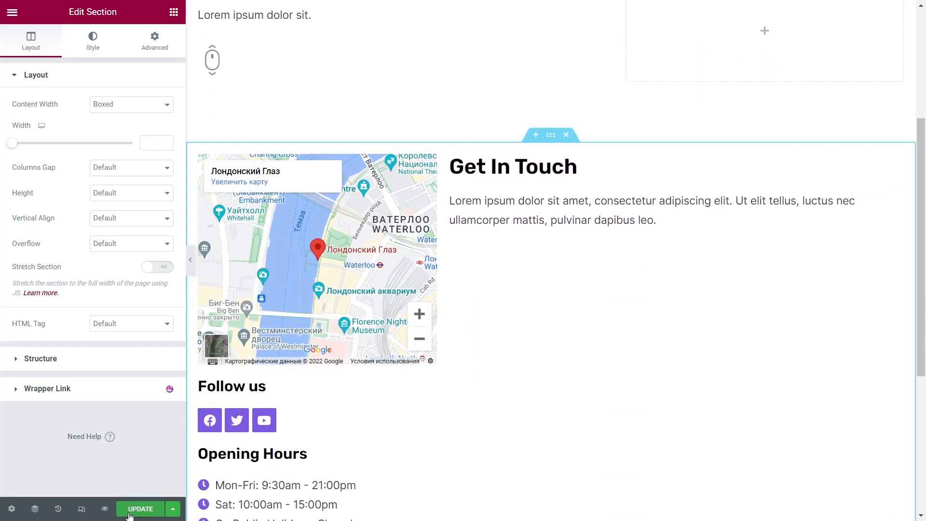
Step: Create a new contact form from the Blank Template for the MetForm widget under "Get In Touch" and open it for editing
click(592, 262)
click(43, 133)
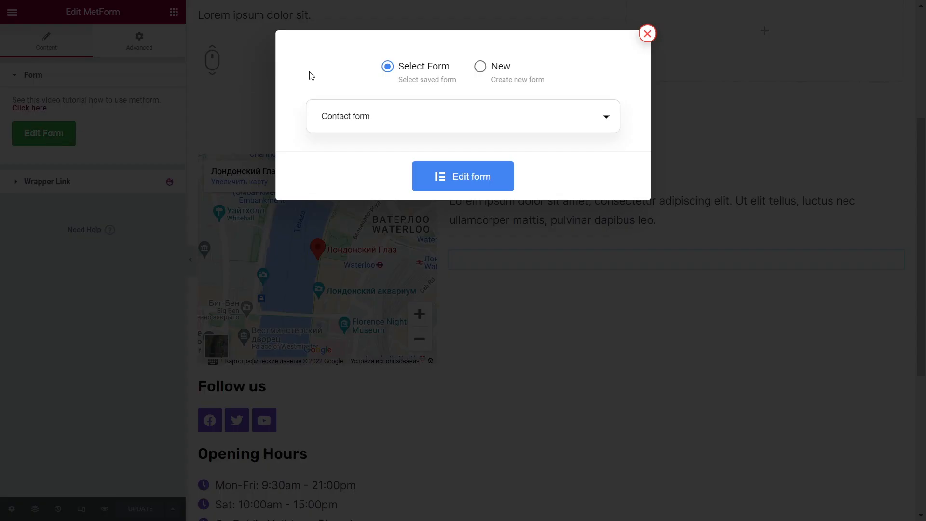
click(481, 67)
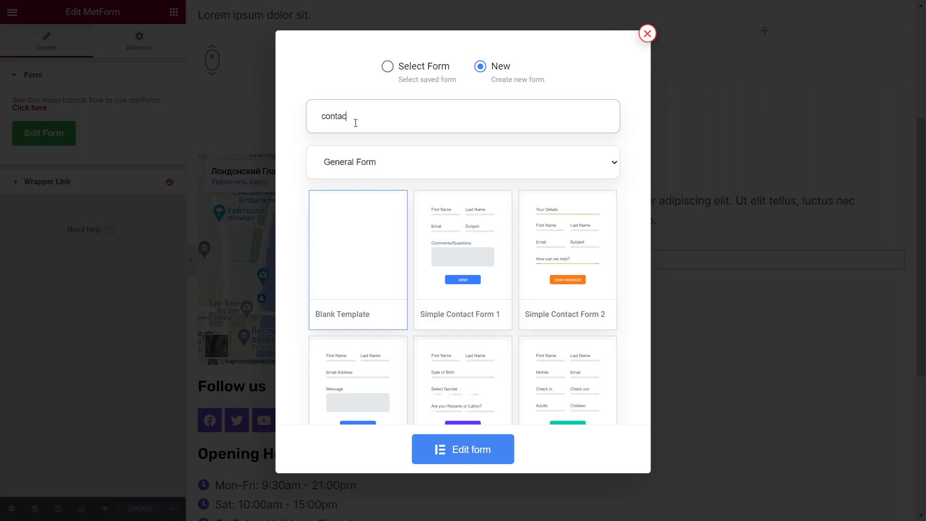
click(458, 462)
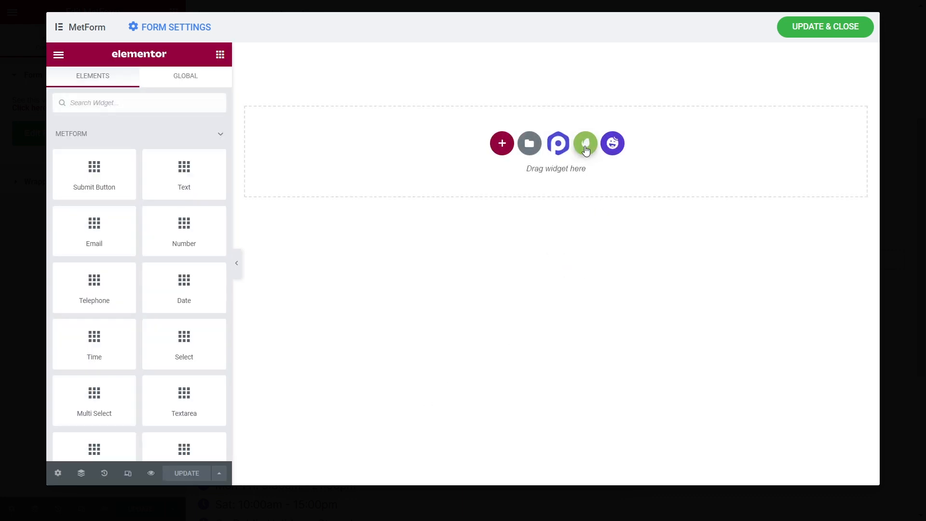
Step: Insert the GYeco kit's contact form template into the blank MetForm form, then update and close the form
click(585, 150)
click(192, 413)
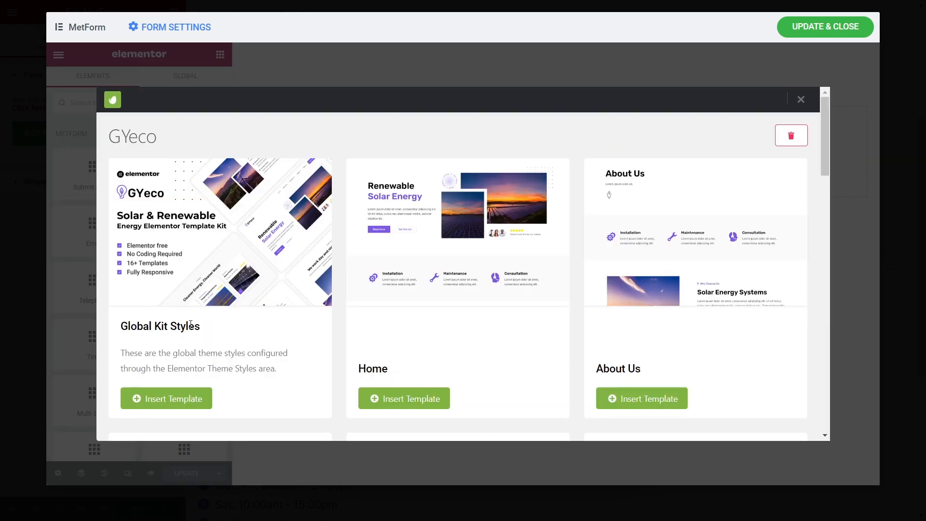
scroll(317, 338, down, 20)
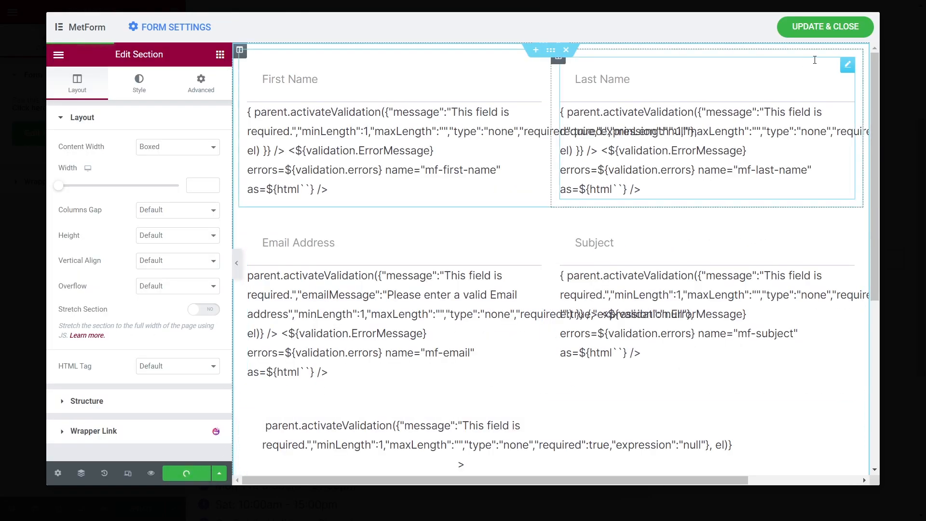
click(824, 26)
scroll(571, 261, down, 5)
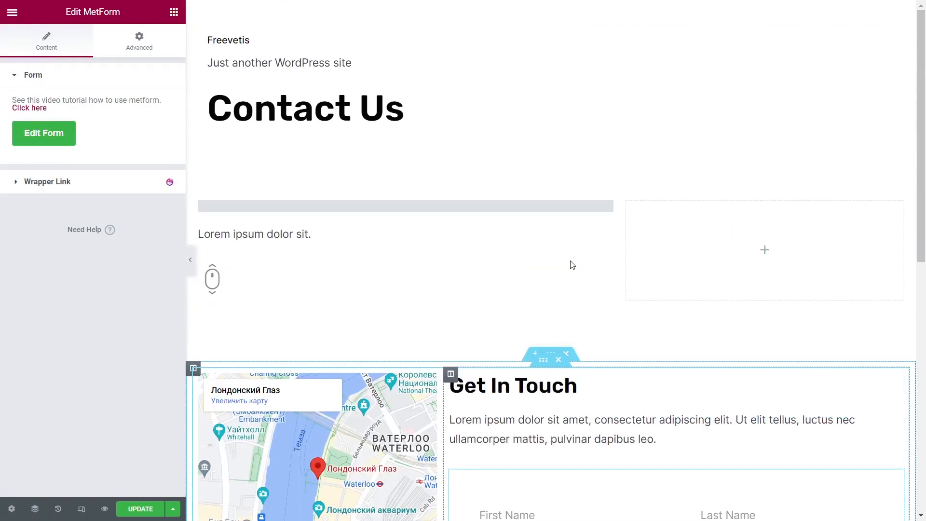
Step: Exit Elementor and leave the Contact Us page's editor for the WordPress pages list
click(10, 13)
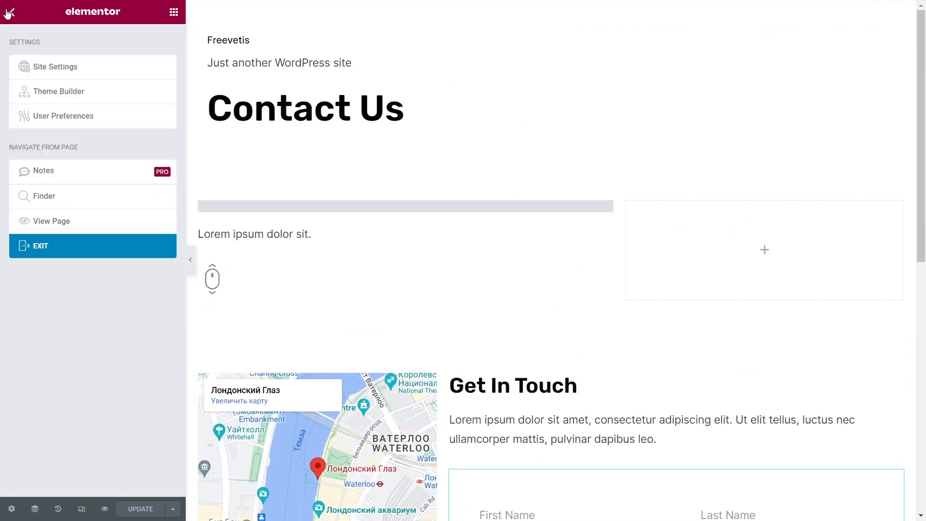
click(45, 247)
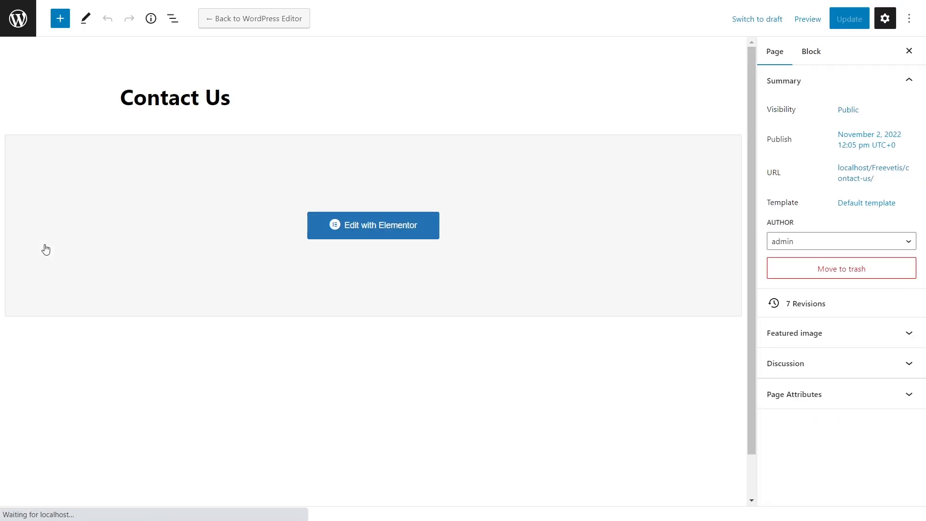
click(17, 22)
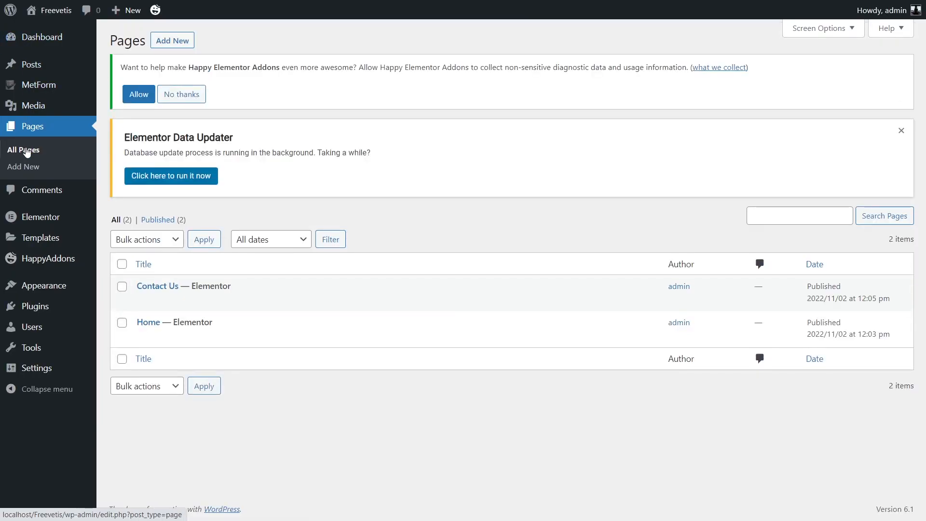
Step: Set the GYeco image logo.png as the site logo in the Customizer's Site Identity settings, without cropping it
mouse_move(29, 283)
click(125, 303)
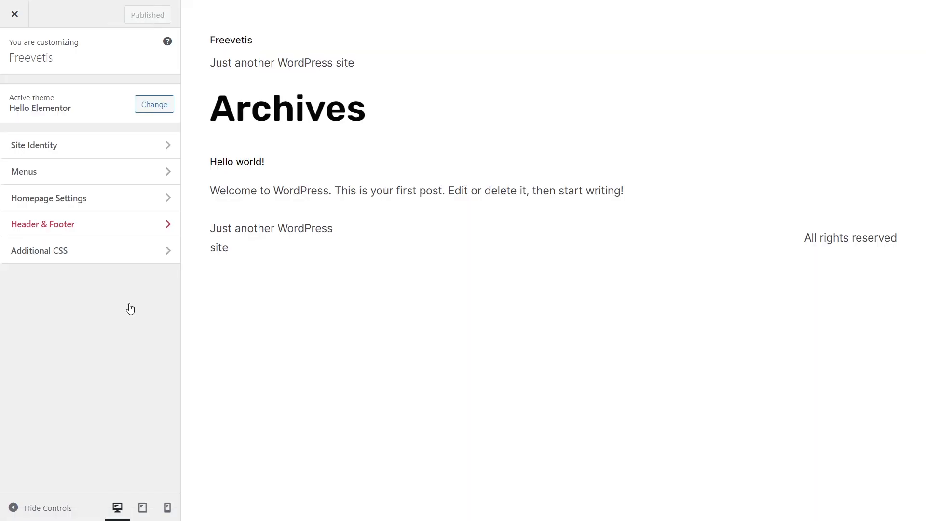
click(91, 154)
click(53, 111)
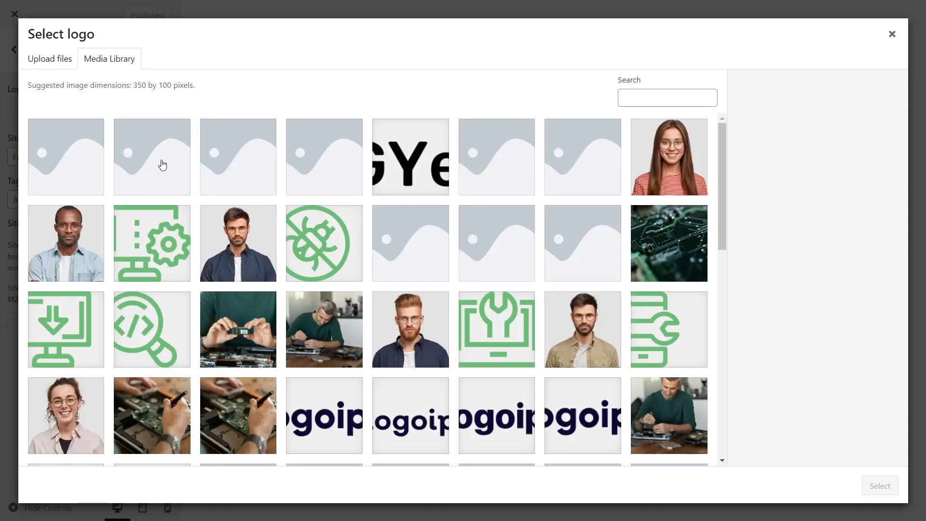
click(381, 149)
click(865, 484)
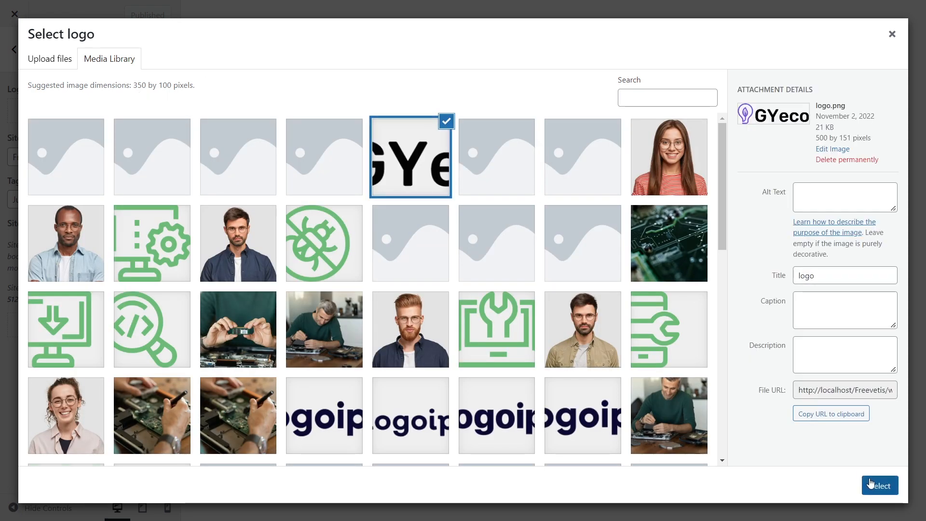
click(786, 487)
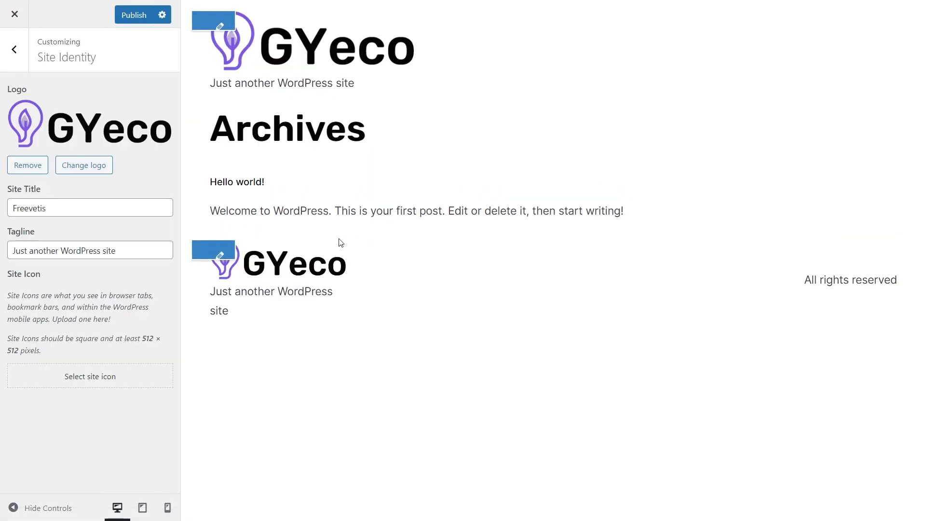
Step: Create a new site navigation menu named "menu" in the Customizer
click(12, 51)
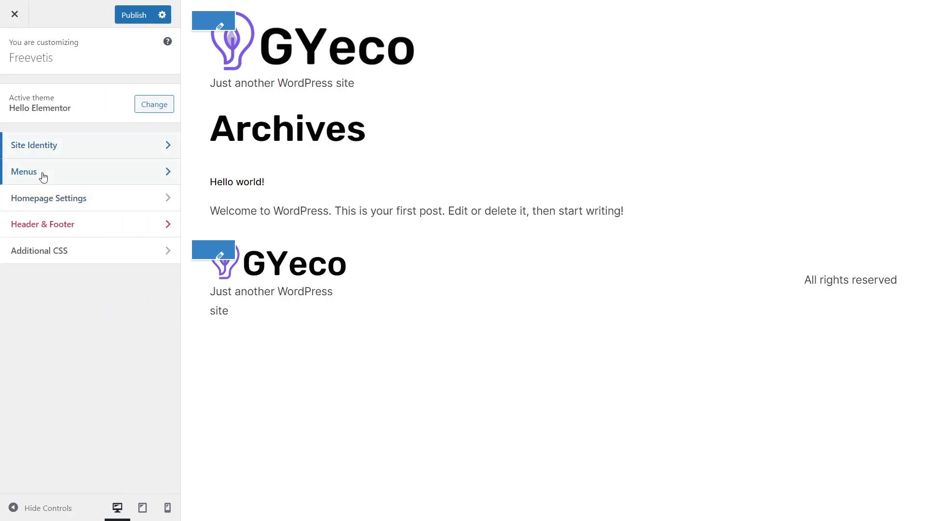
click(42, 174)
click(134, 217)
click(81, 109)
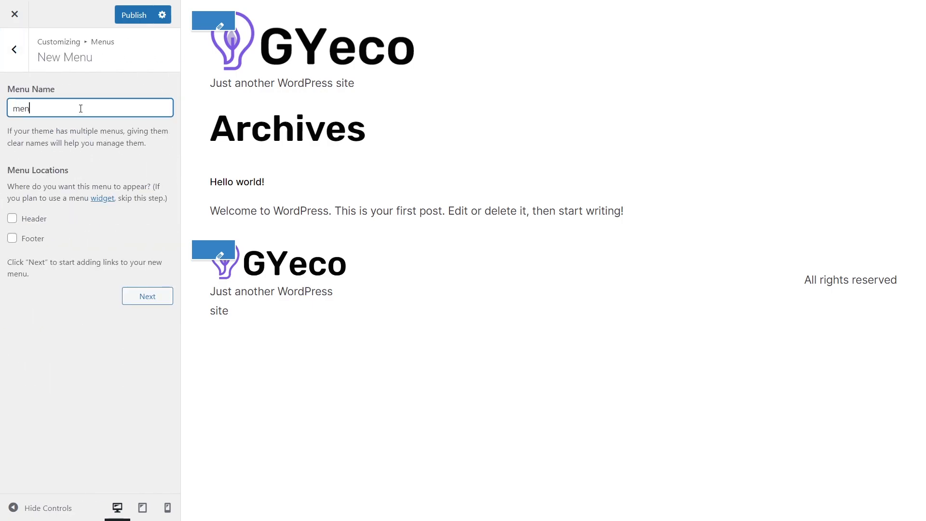
text(menu)
click(137, 290)
Step: Add the Elementor Home and Contact Us pages to the menu, publish the changes and leave the Customizer
click(141, 188)
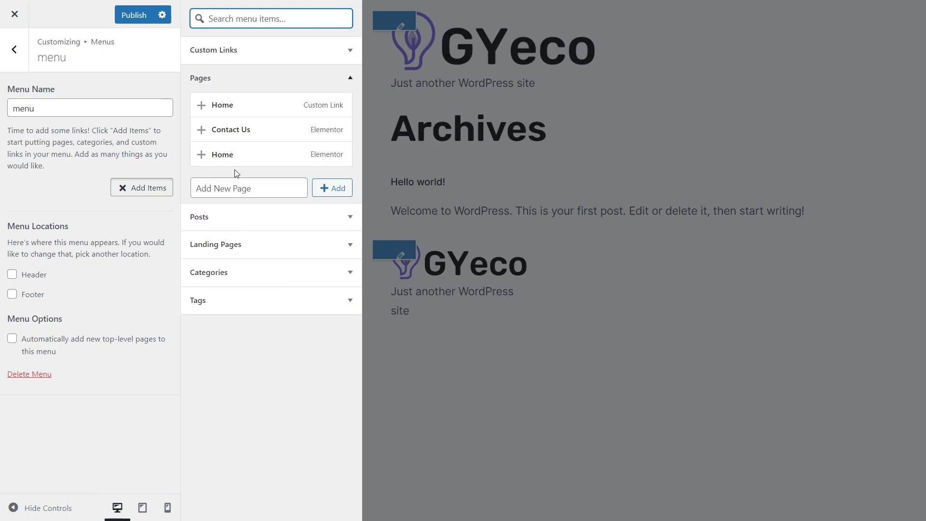
click(232, 154)
click(243, 141)
click(134, 15)
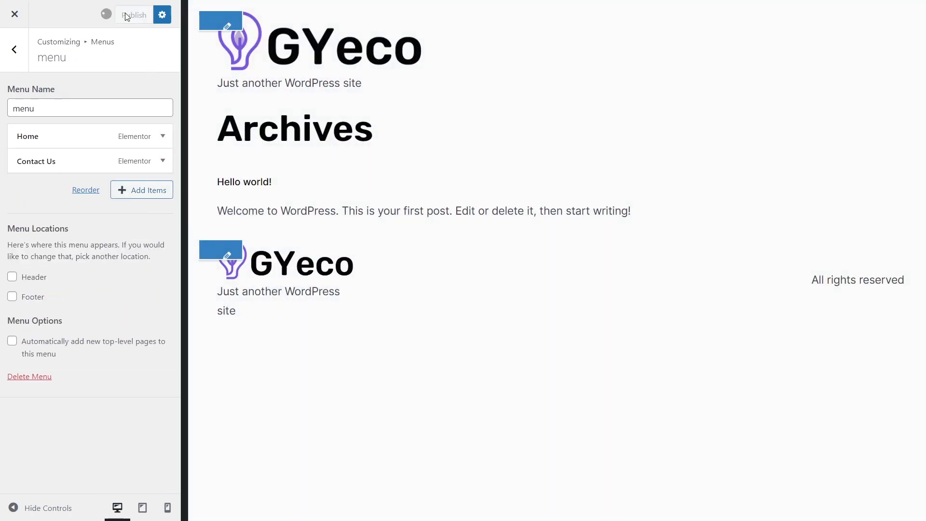
click(14, 19)
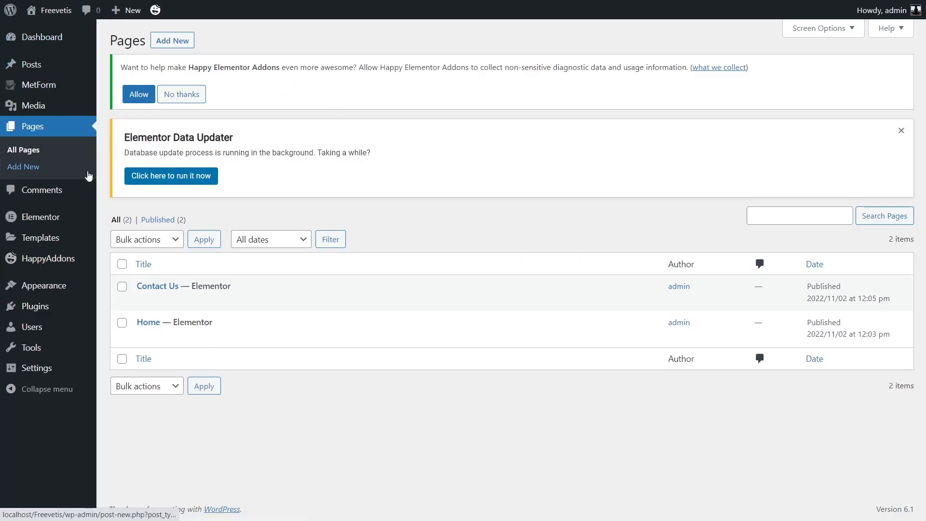
Step: Create and publish a template titled "Header" in Elementor Header & Footer Builder, with type Header and display on Entire Website
mouse_move(42, 285)
click(136, 344)
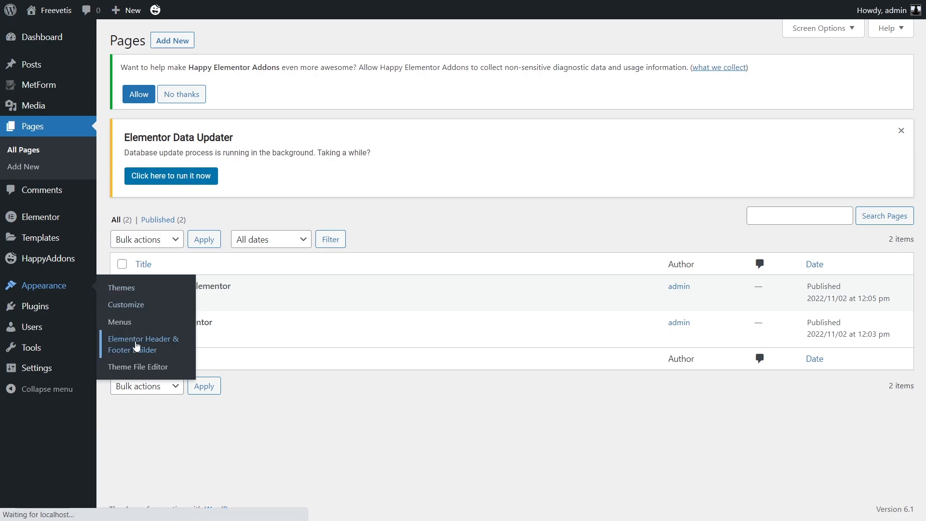
click(352, 46)
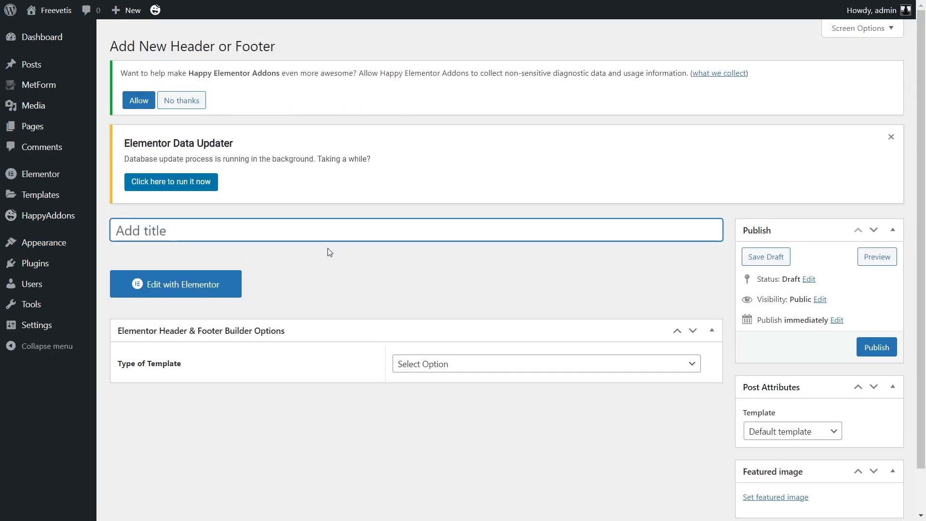
click(422, 364)
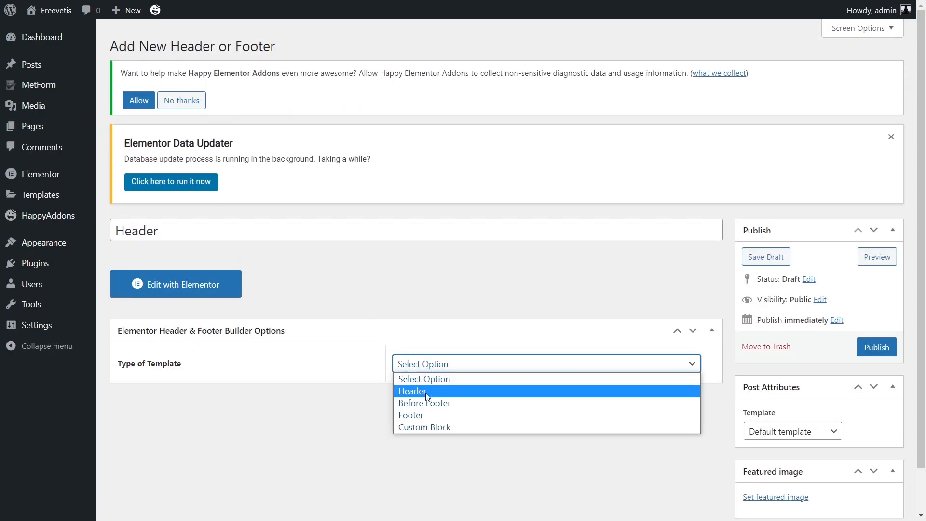
click(424, 389)
click(424, 407)
click(430, 191)
click(876, 346)
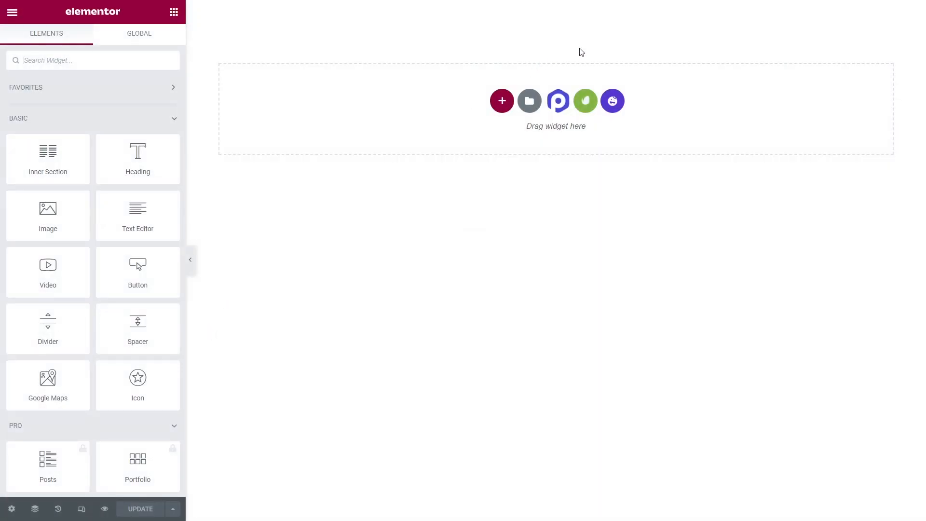
Step: Insert the GYeco kit's header template into the Header in Elementor, save it and exit to the WordPress editor
click(589, 100)
click(201, 381)
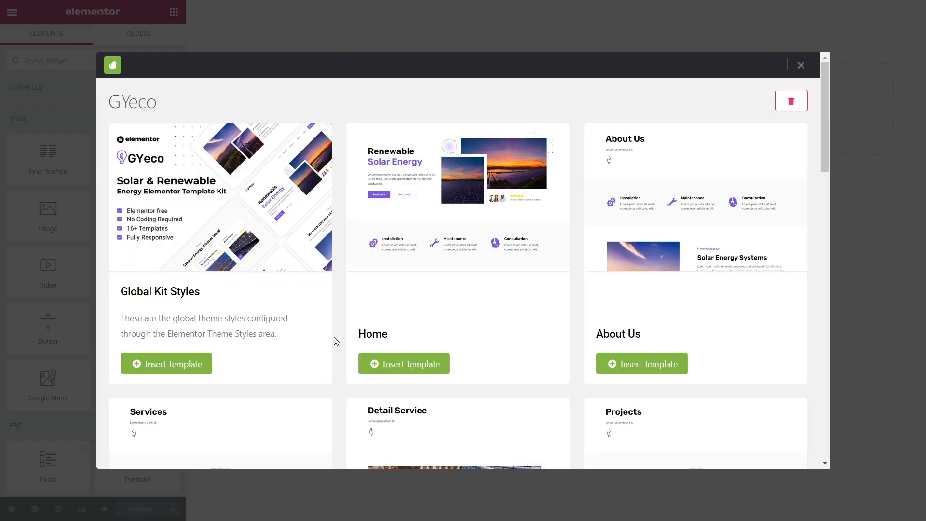
scroll(334, 340, down, 5)
scroll(333, 336, down, 8)
click(415, 435)
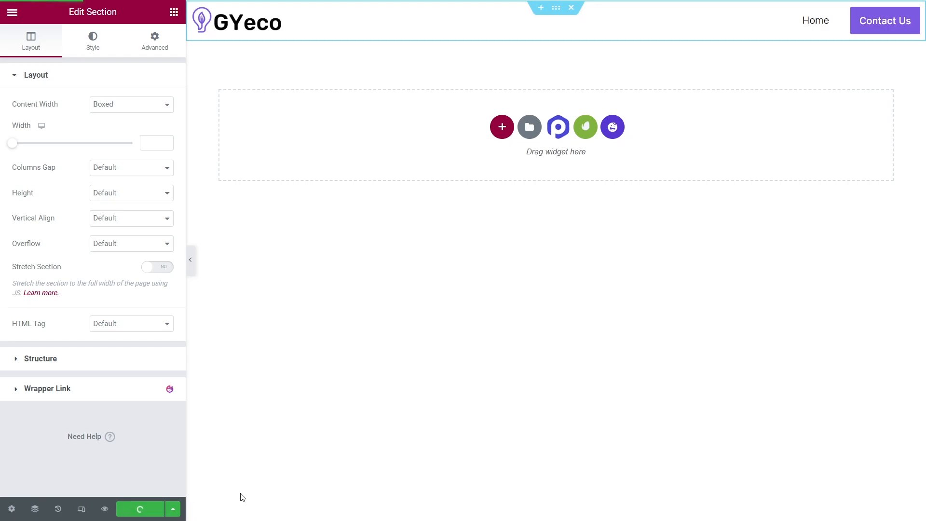
click(15, 8)
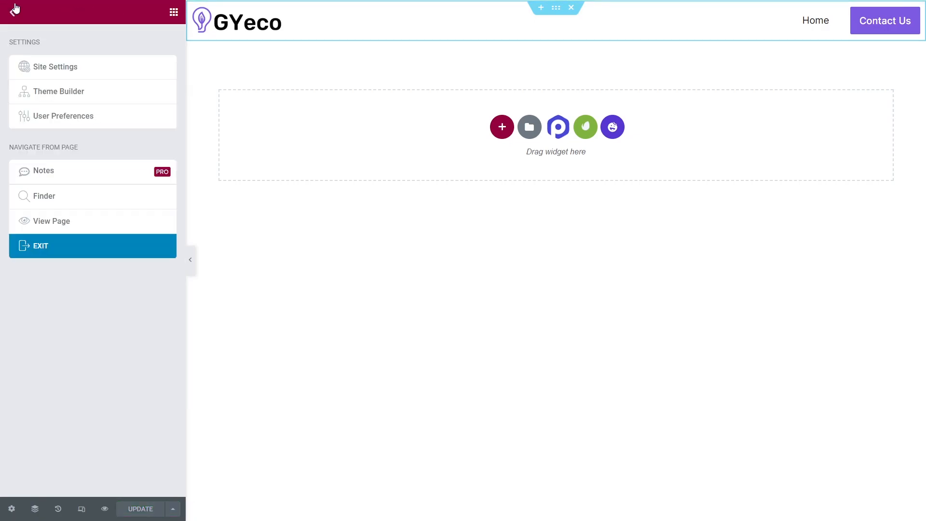
click(43, 245)
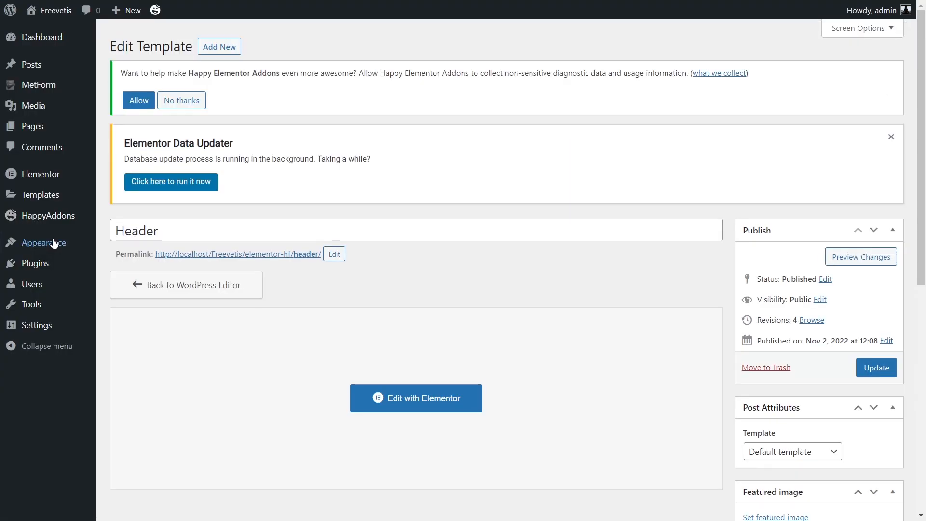
Step: Create and publish a new template titled "Footer", with type Footer and display on Entire Website
click(219, 47)
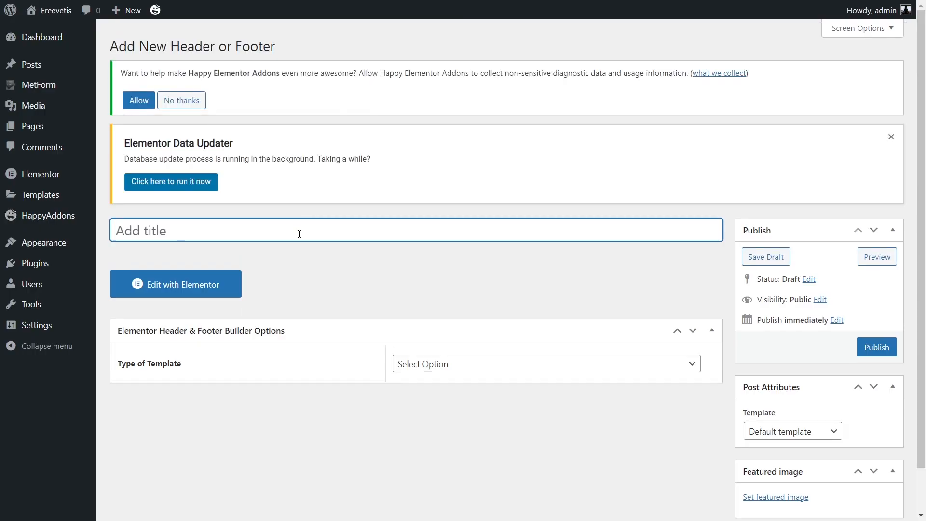
click(407, 365)
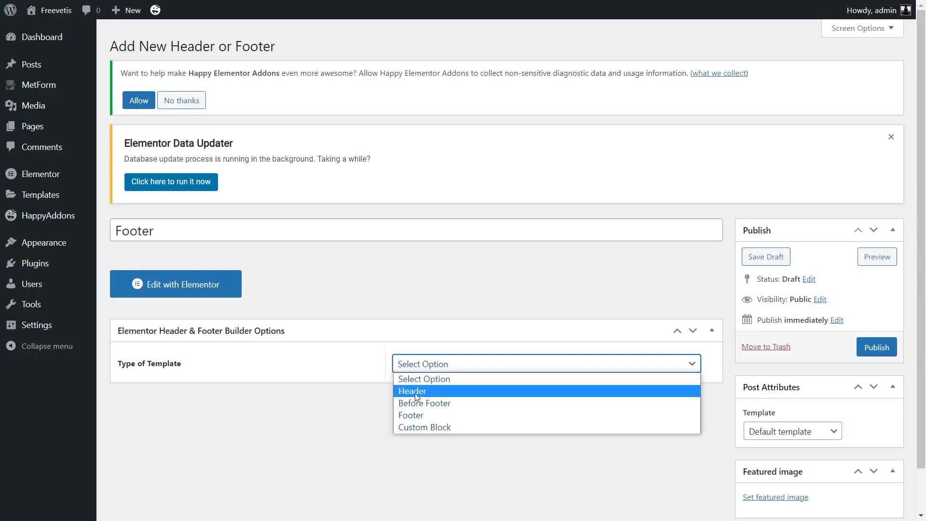
click(424, 413)
click(428, 407)
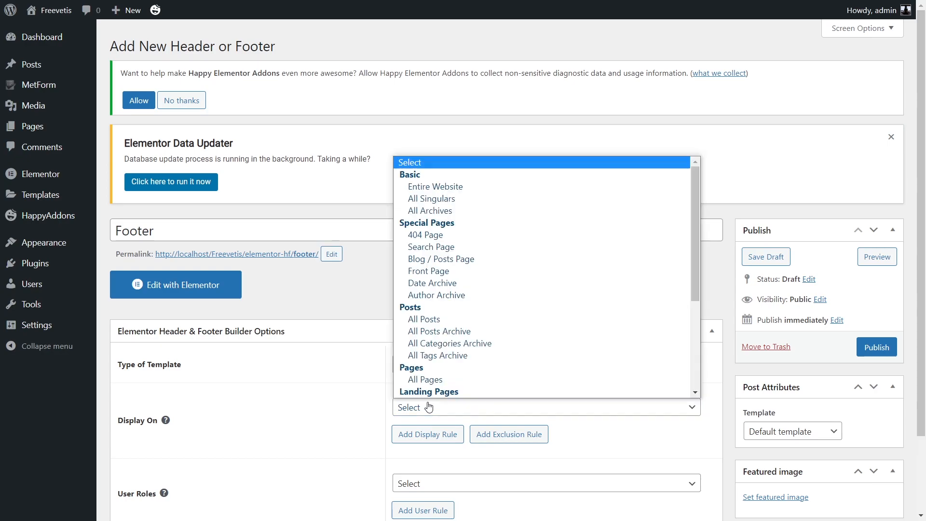
click(444, 187)
click(876, 348)
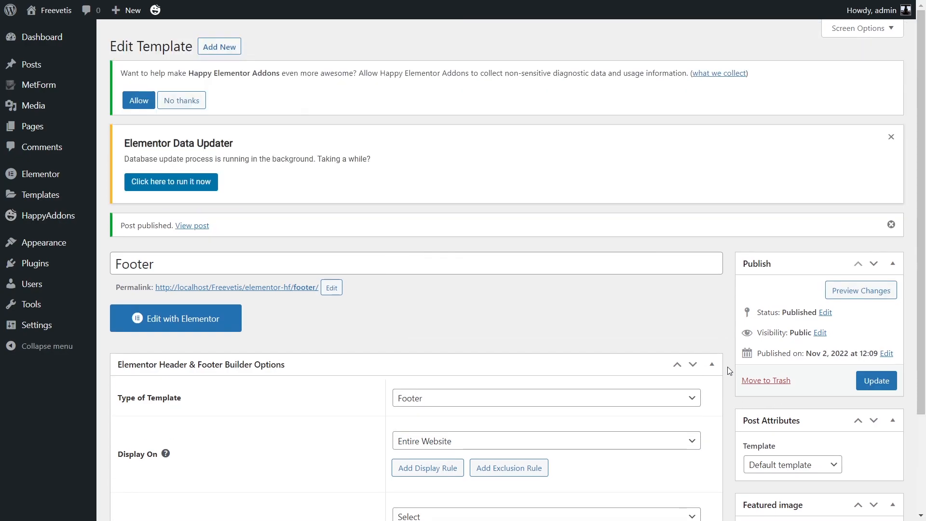
click(883, 385)
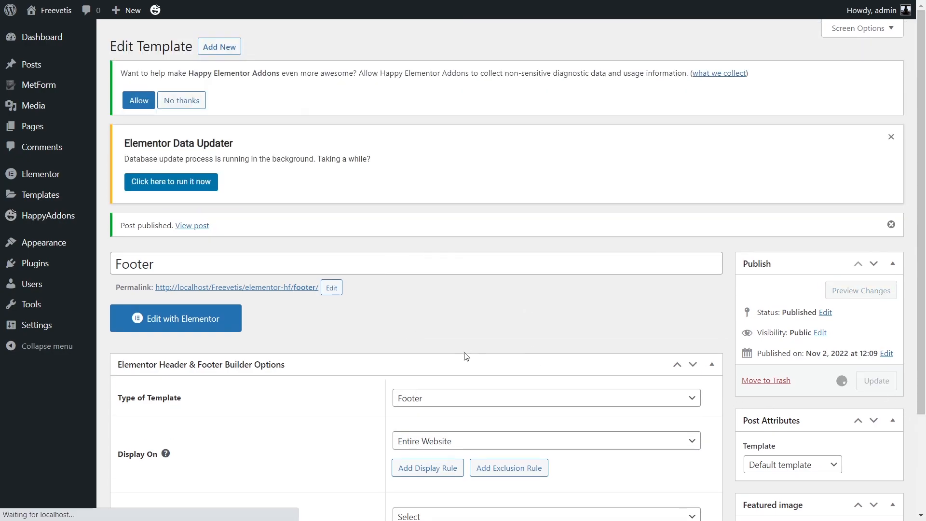
Step: Insert the GYeco kit's footer template into the Footer in Elementor, save it and exit to the WordPress editor
click(197, 324)
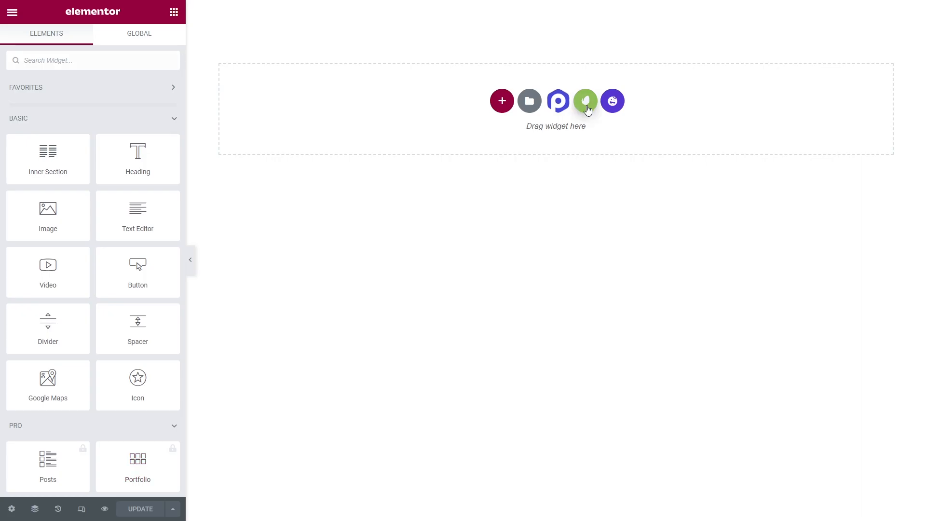
click(586, 107)
click(212, 376)
scroll(423, 273, down, 15)
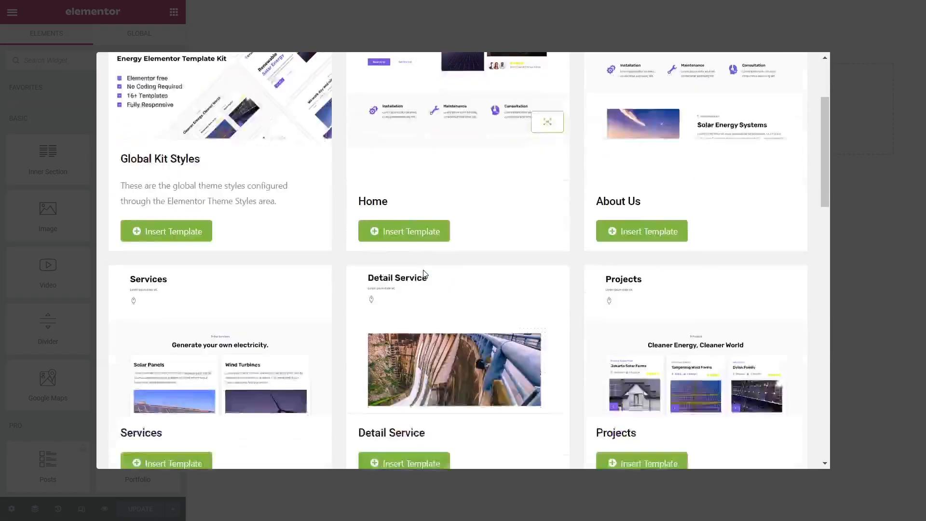
click(622, 432)
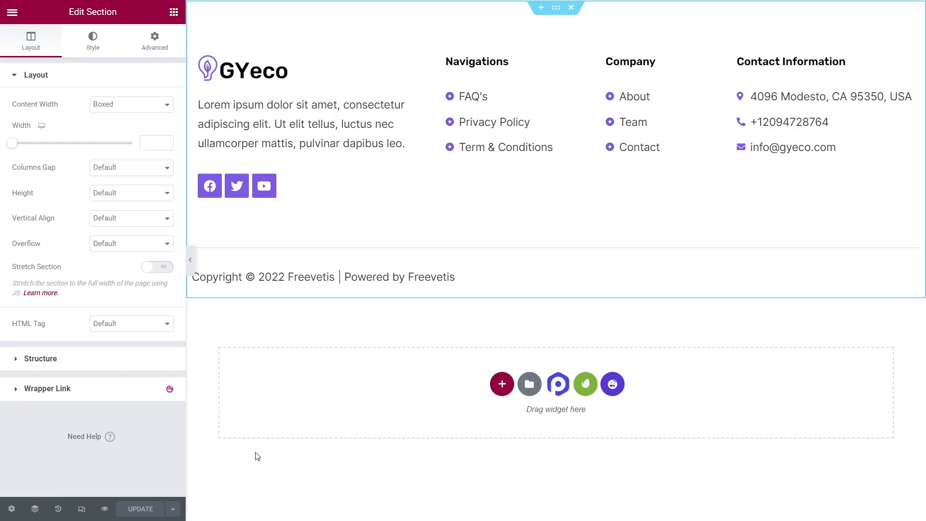
click(11, 12)
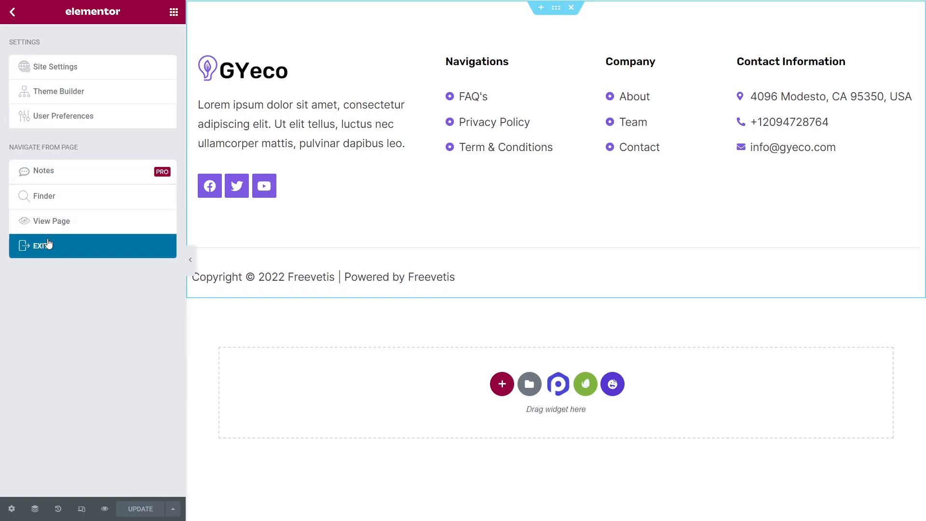
click(47, 243)
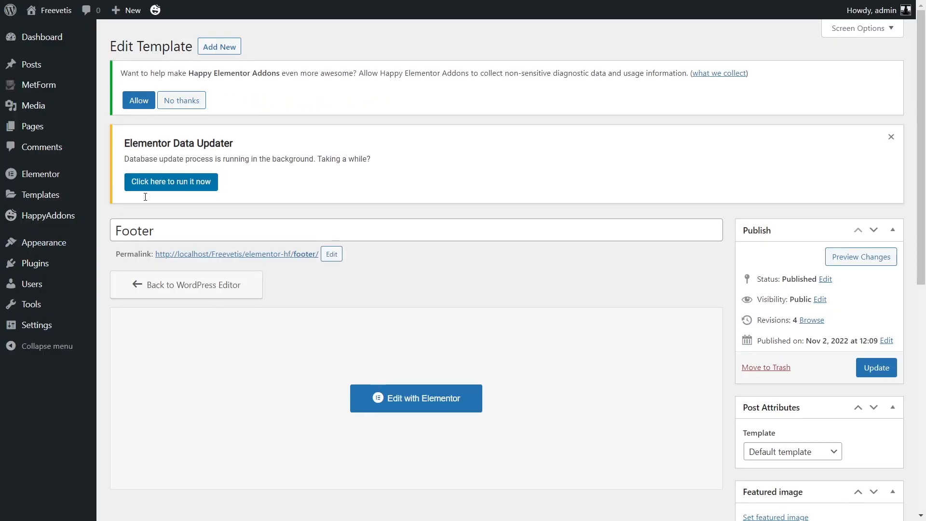
Step: Open the live site and review the home page from the header and hero section down to the blog posts
click(46, 48)
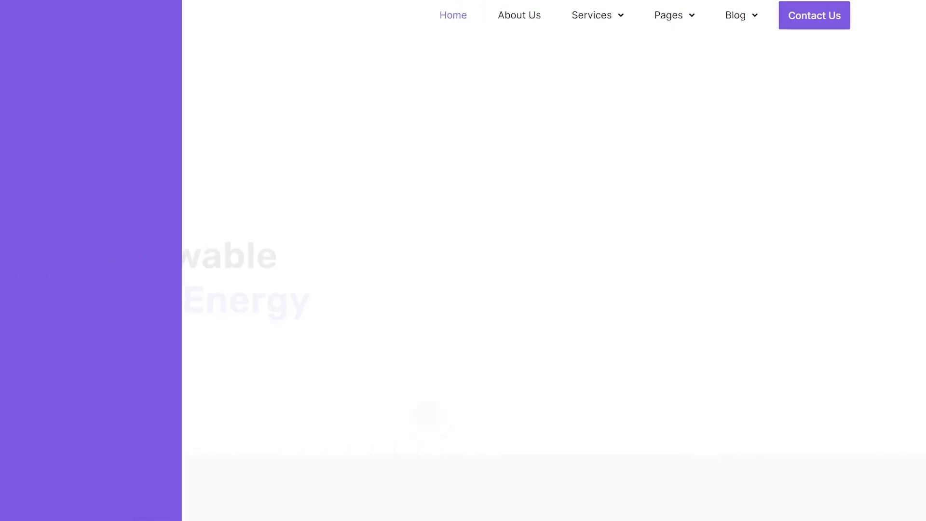
scroll(463, 261, down, 12)
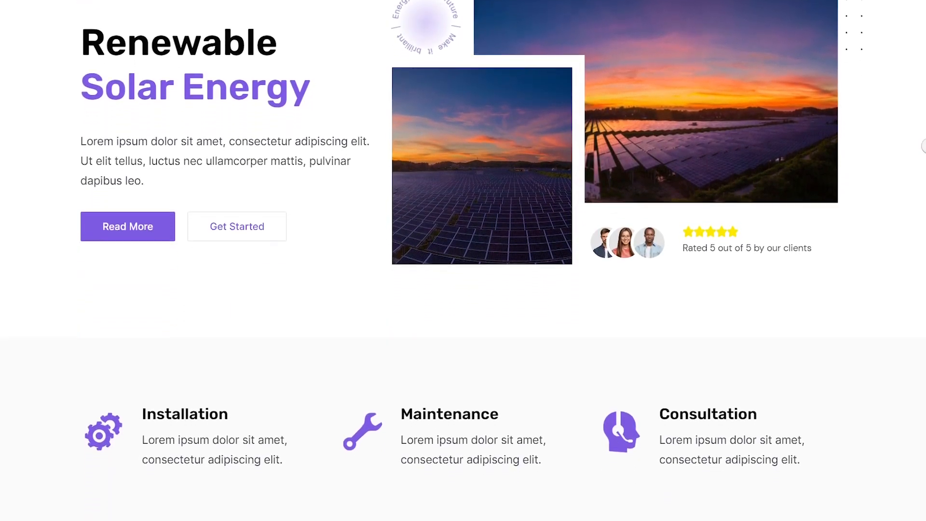
scroll(463, 261, down, 12)
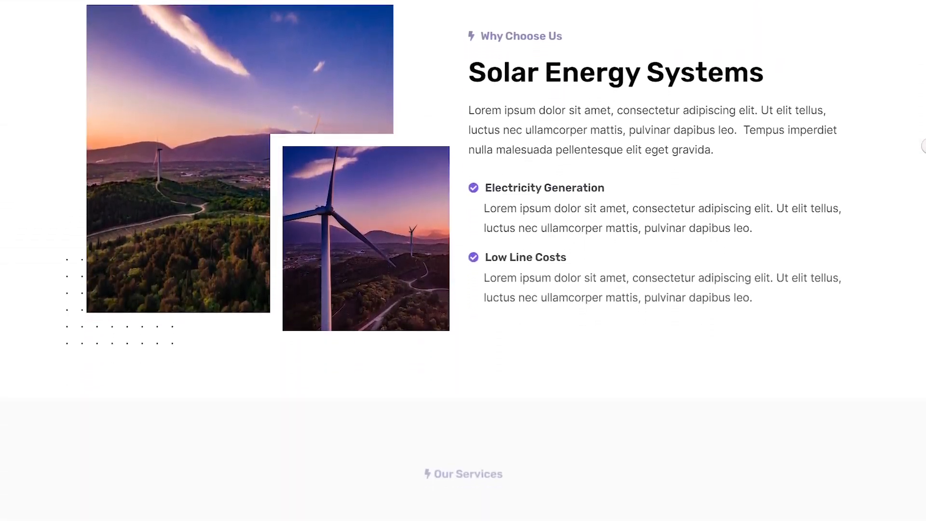
scroll(463, 261, down, 12)
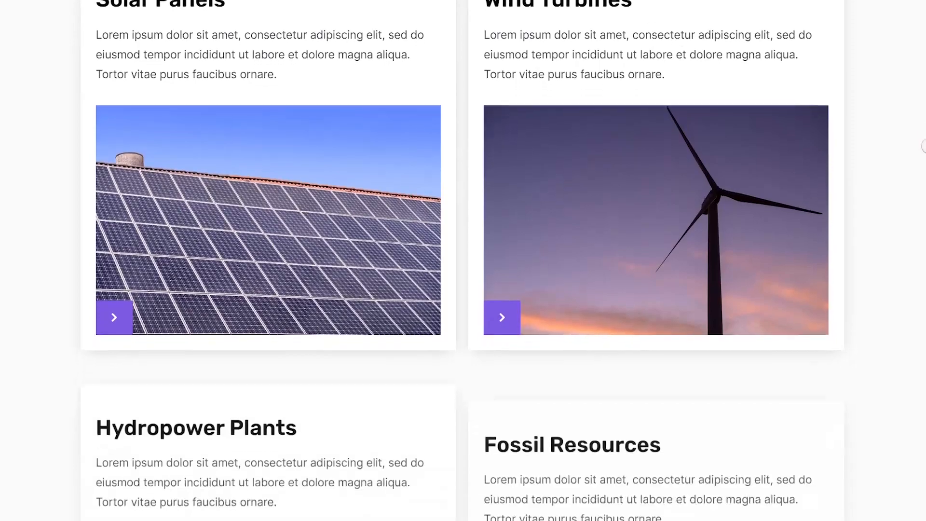
scroll(463, 261, down, 12)
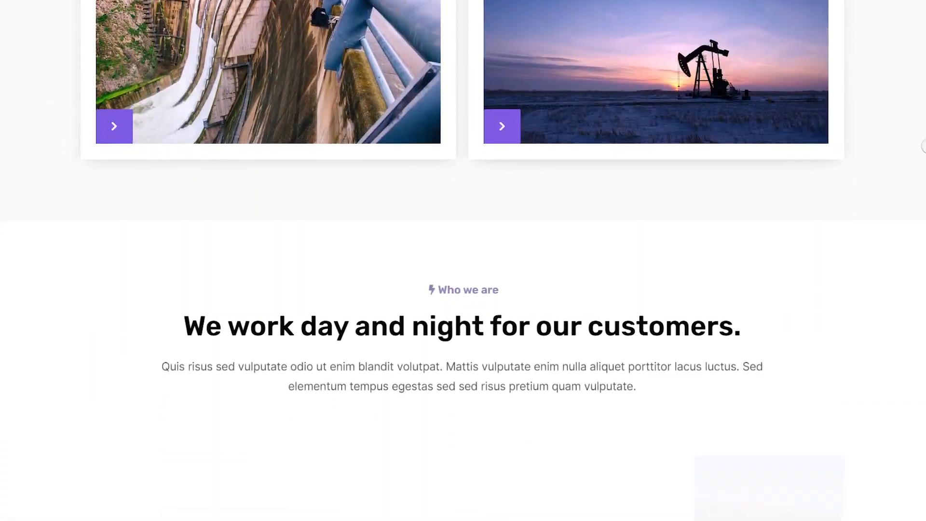
scroll(462, 260, down, 12)
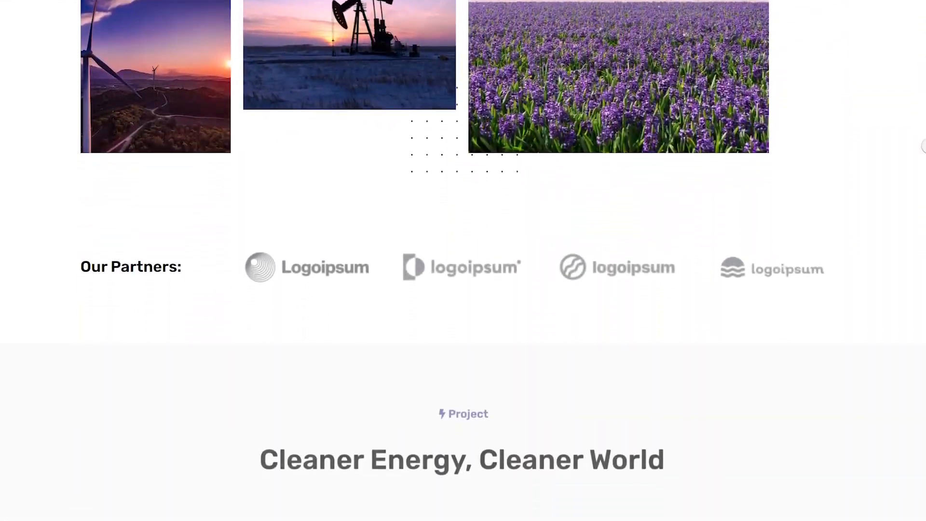
scroll(462, 260, down, 12)
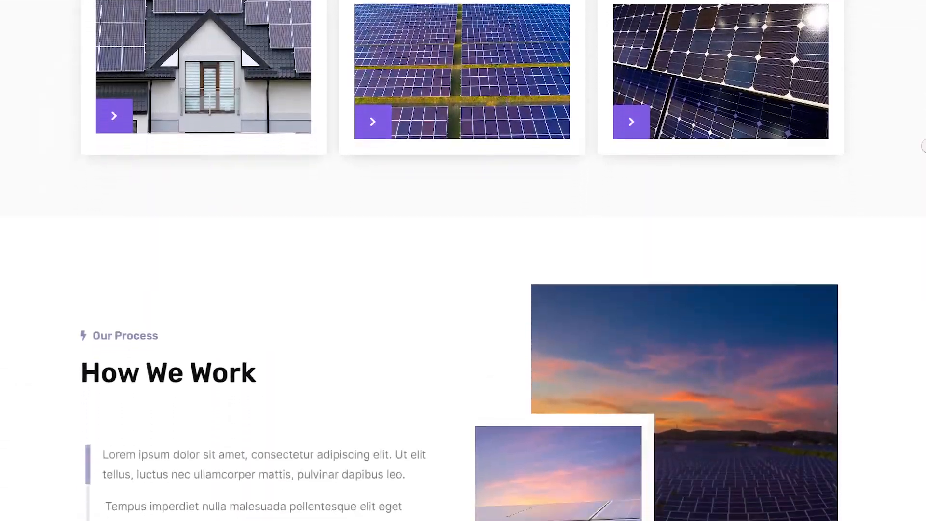
scroll(463, 261, down, 12)
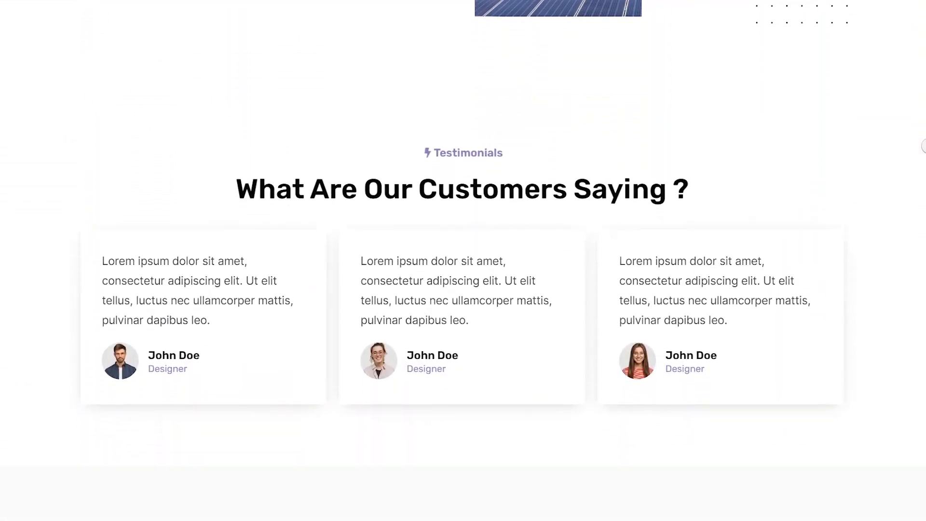
scroll(462, 261, down, 10)
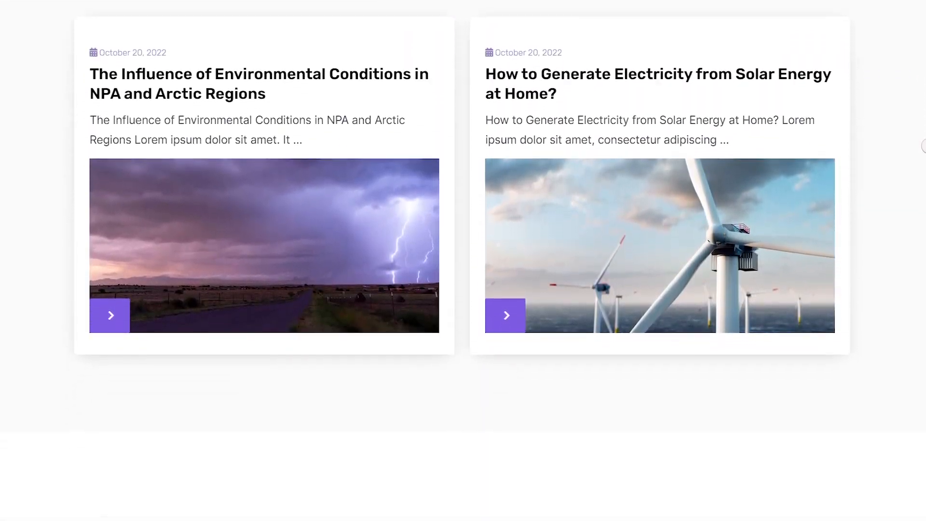